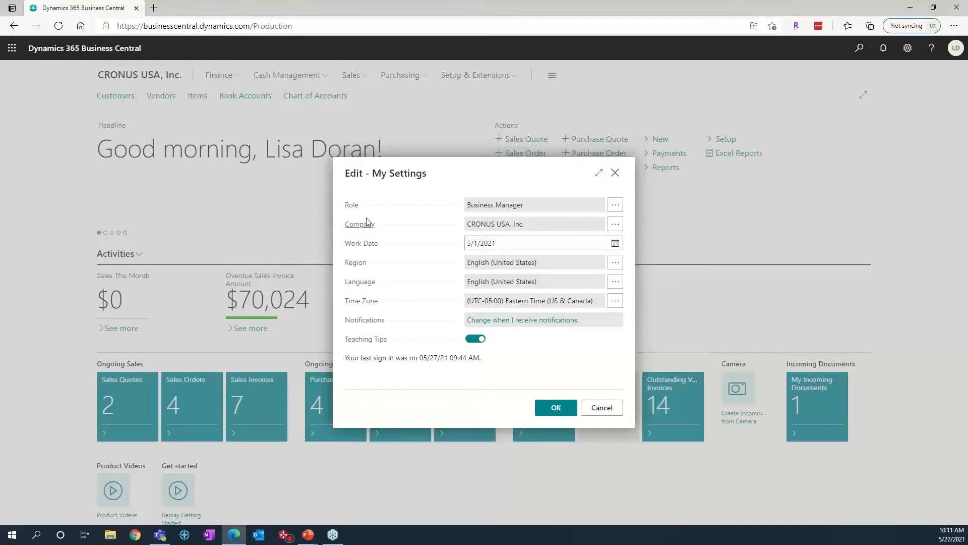
Dismiss the settings, find the Profiles (Roles) list, open the Business Manager profile and start customizing its pages
left_click(615, 175)
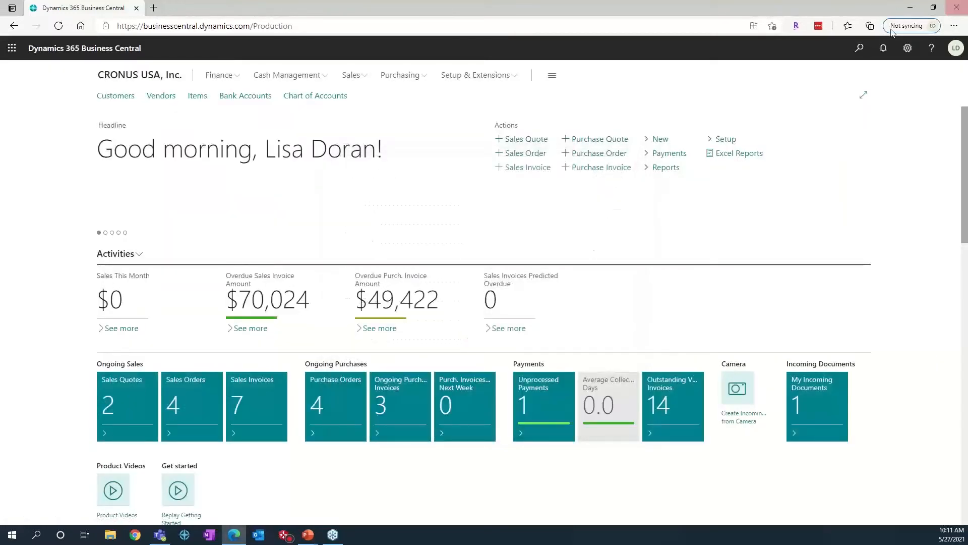
left_click(859, 48)
type("prof")
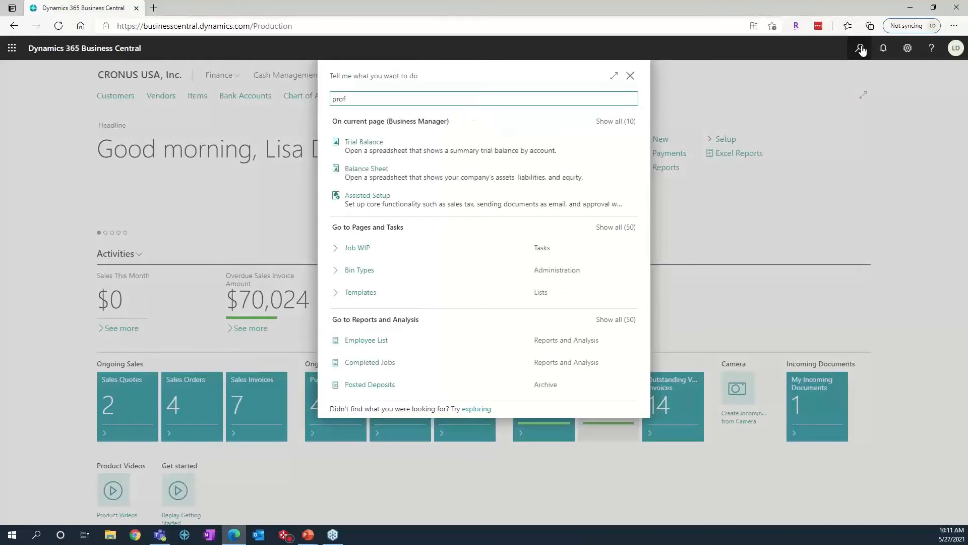
left_click(362, 164)
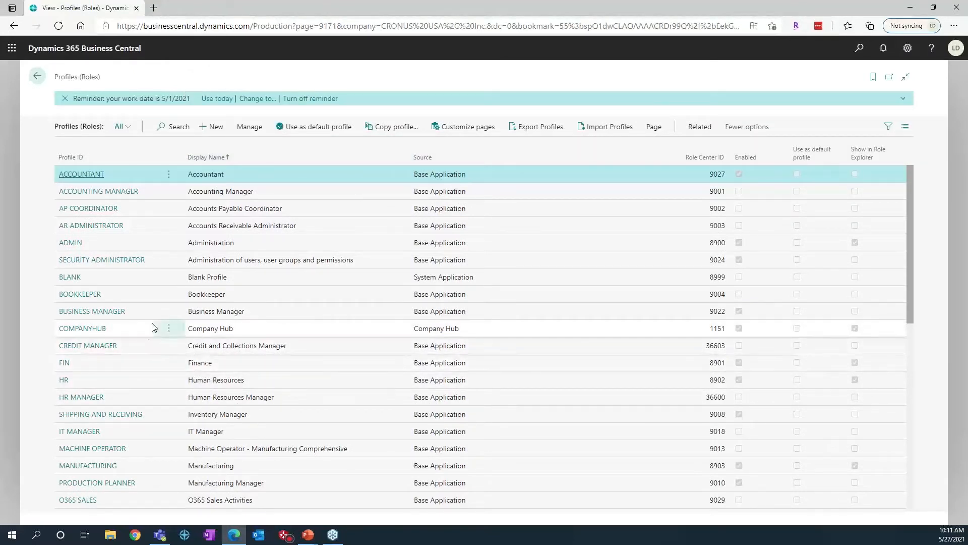
left_click(249, 319)
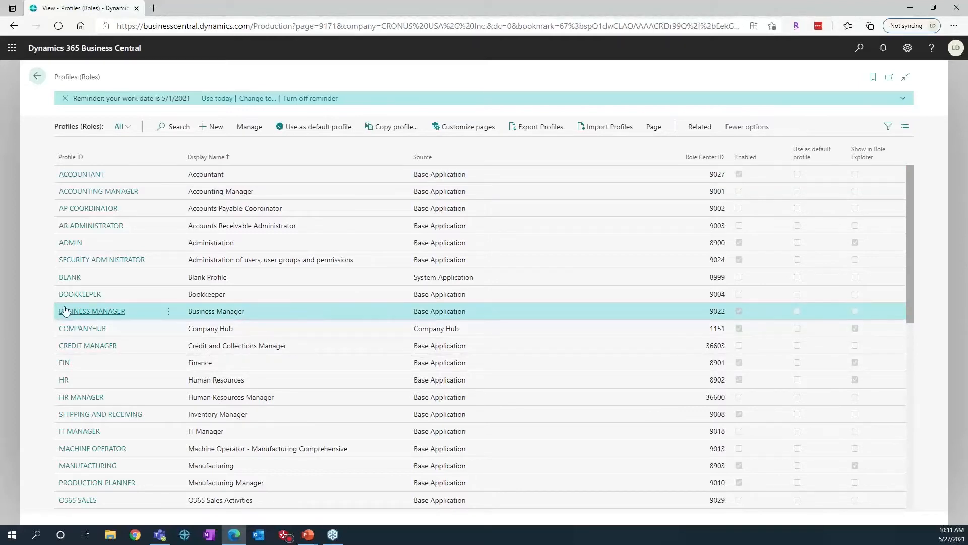
left_click(106, 315)
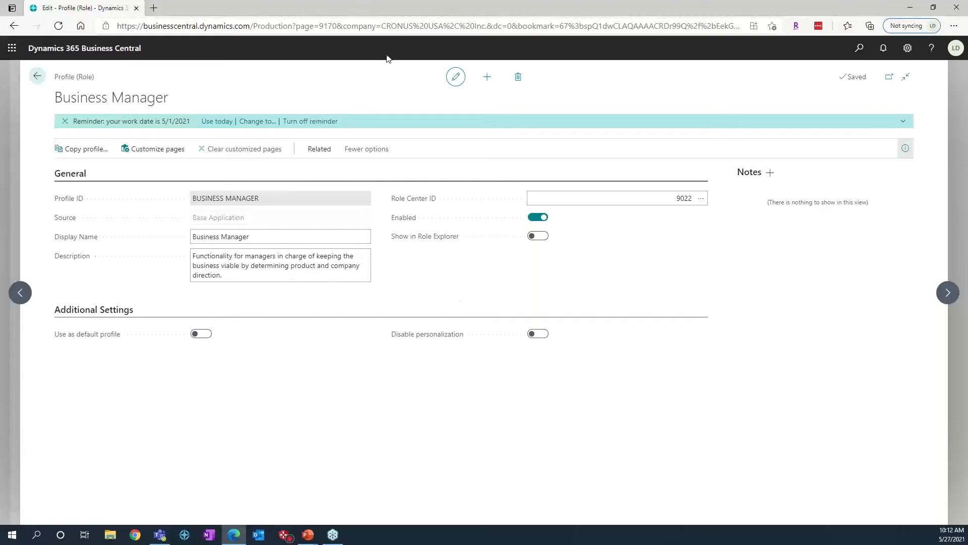
left_click(144, 150)
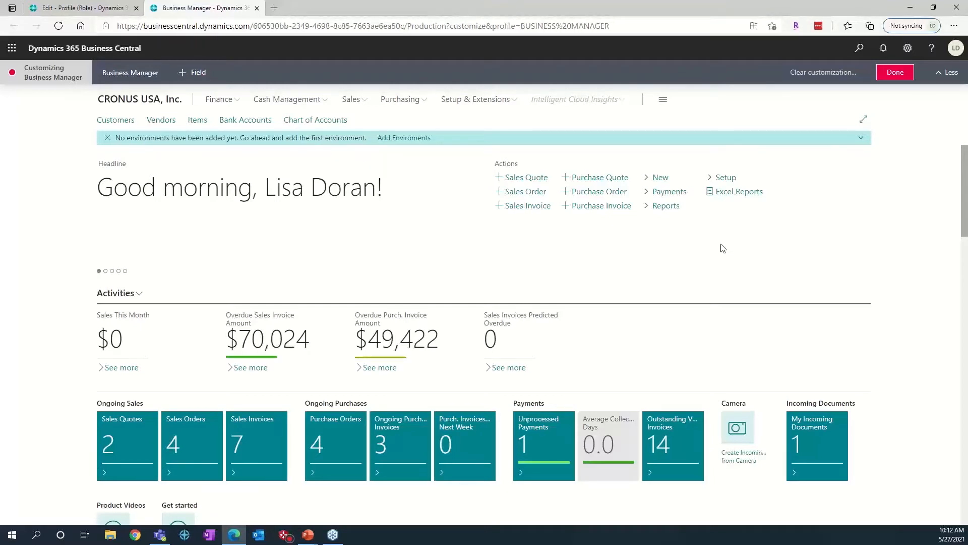
Open the Sales Orders list from the Sales navigation in customization mode and hide its Assigned User ID column
left_click(360, 104)
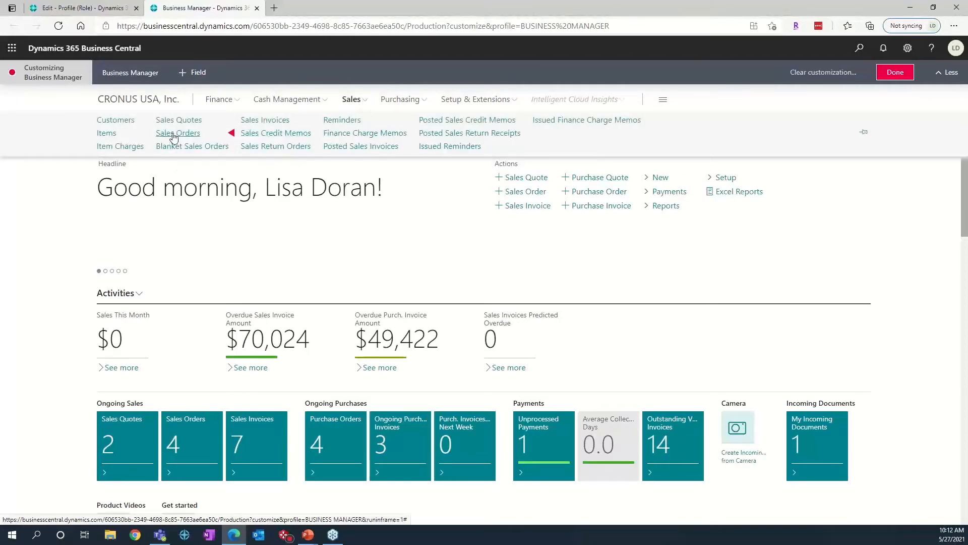
left_click(173, 135)
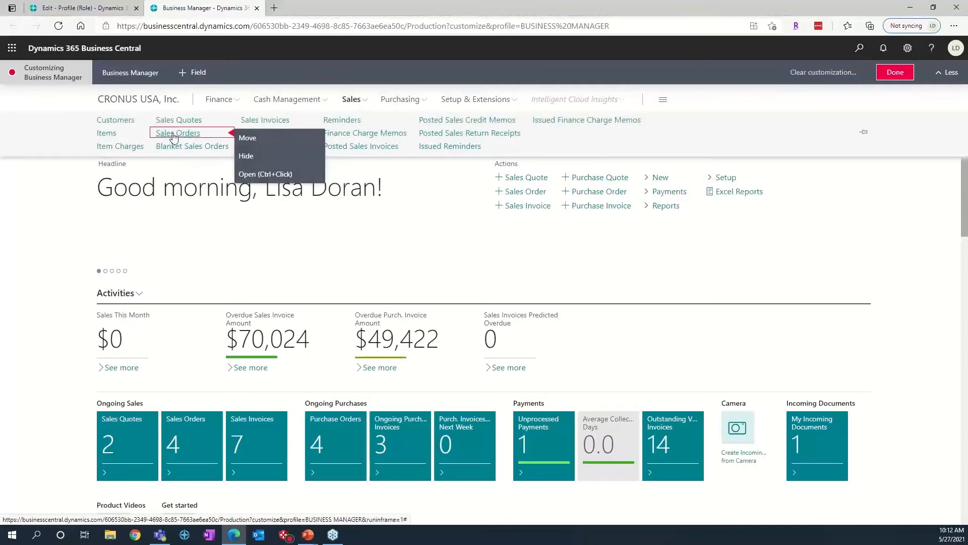
left_click(249, 176)
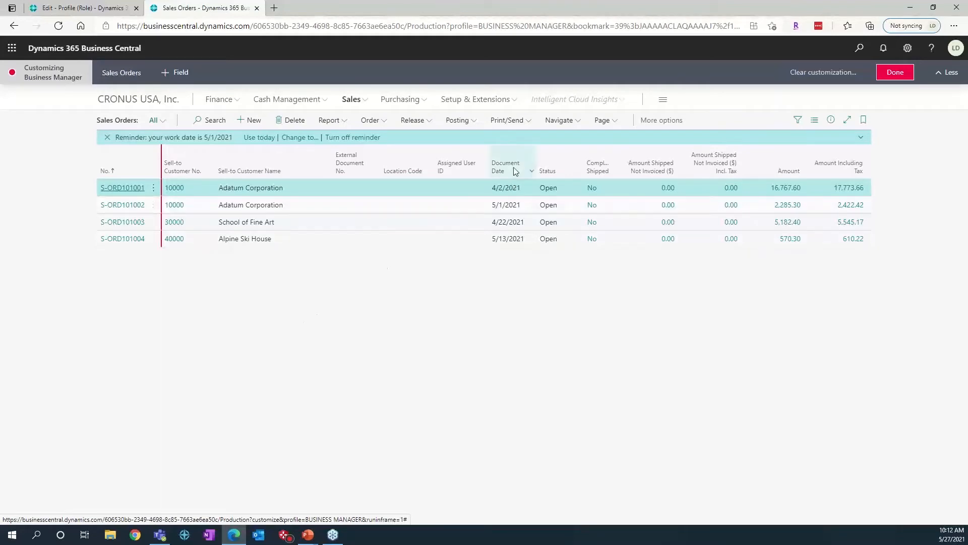
left_click(485, 152)
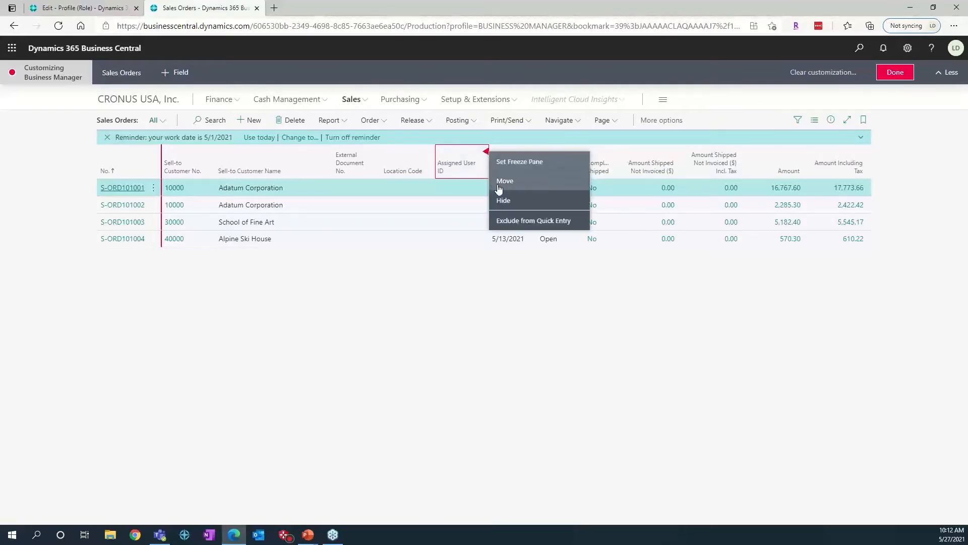
left_click(496, 202)
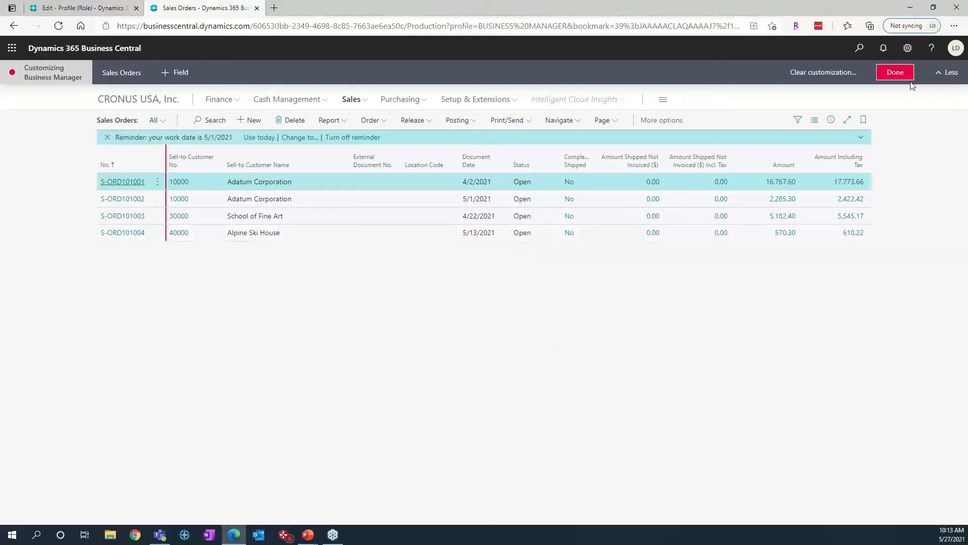
Add the Salesperson Code field to the Sales Orders list between Location Code and Document Date
left_click(183, 73)
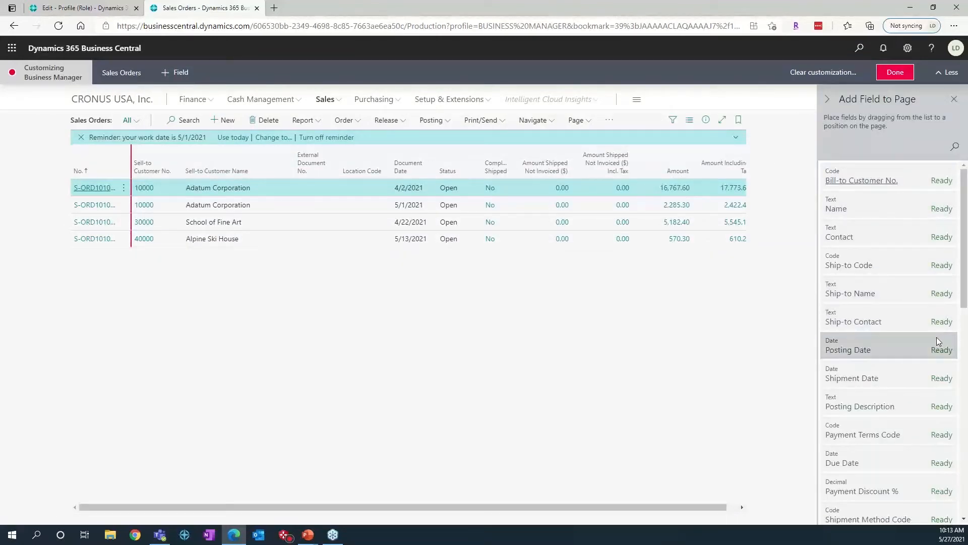
scroll(921, 285, "down", 3)
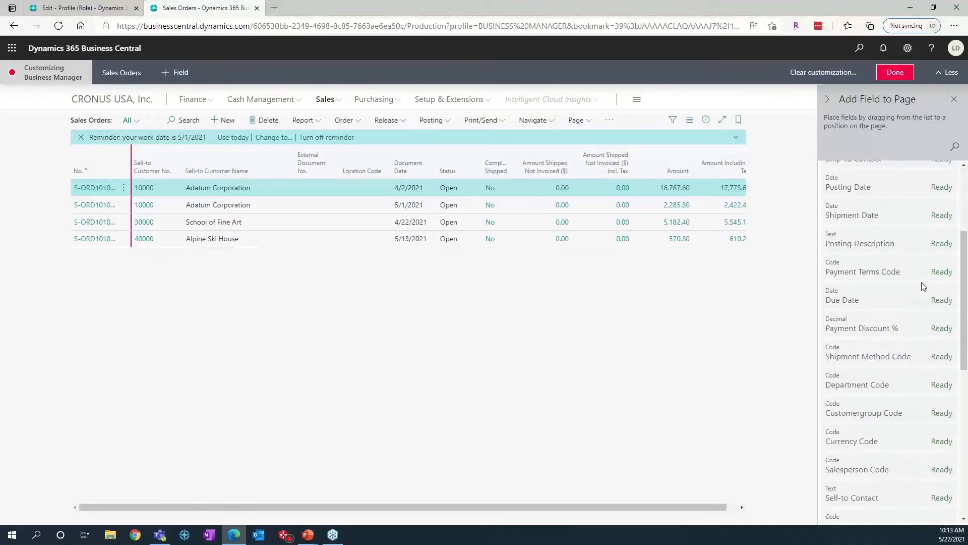
scroll(921, 282, "down", 2)
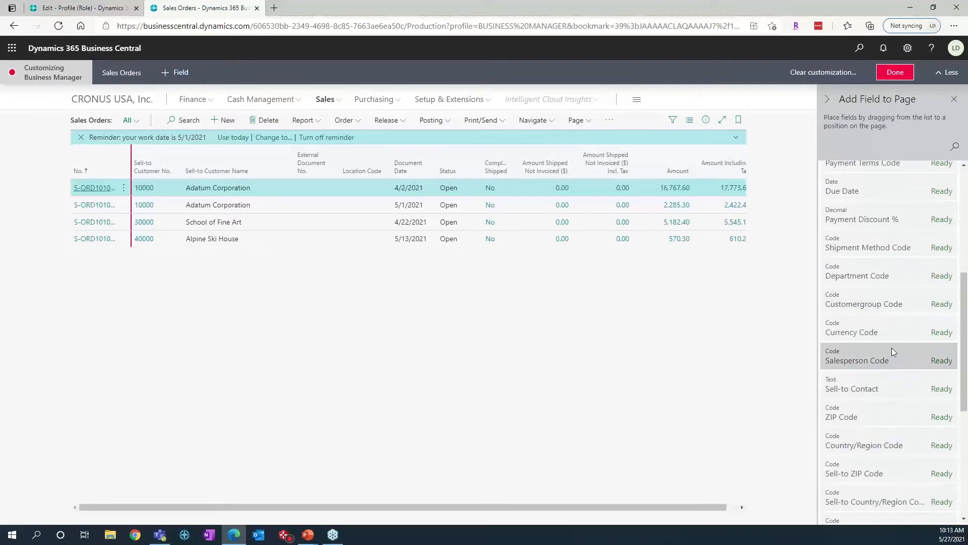
left_click_drag(901, 355, 399, 166)
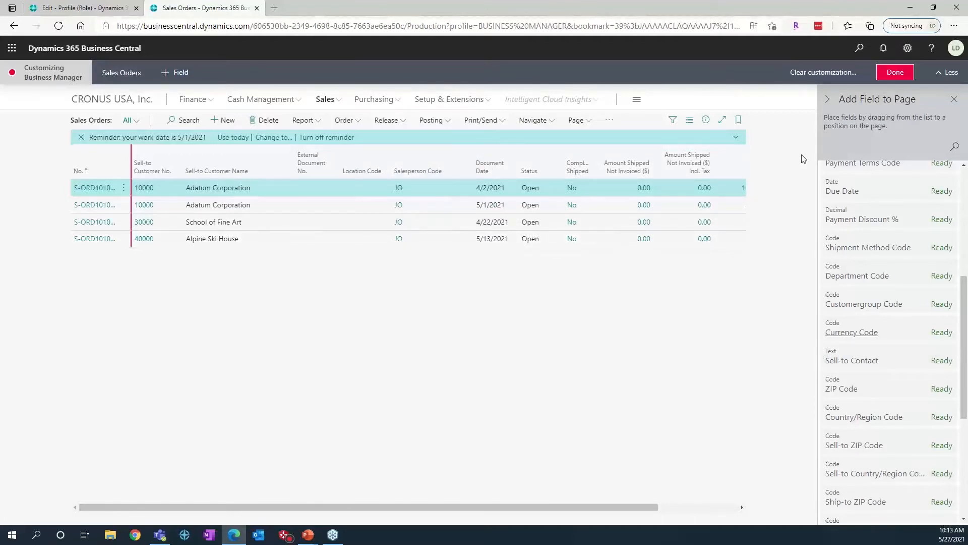
left_click(955, 99)
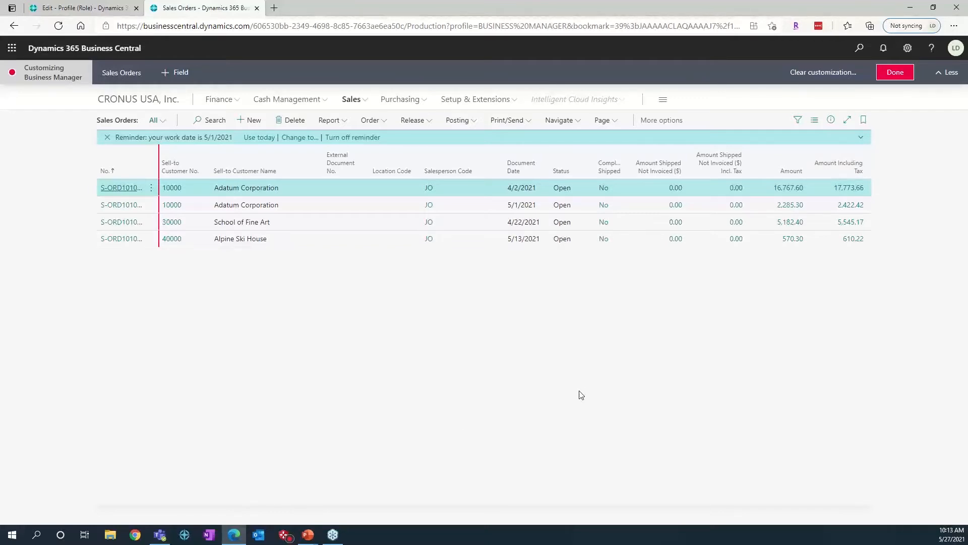
Return to the Role Center and move the Sales Orders link from the Sales group to the home links after Chart of Accounts
left_click(140, 102)
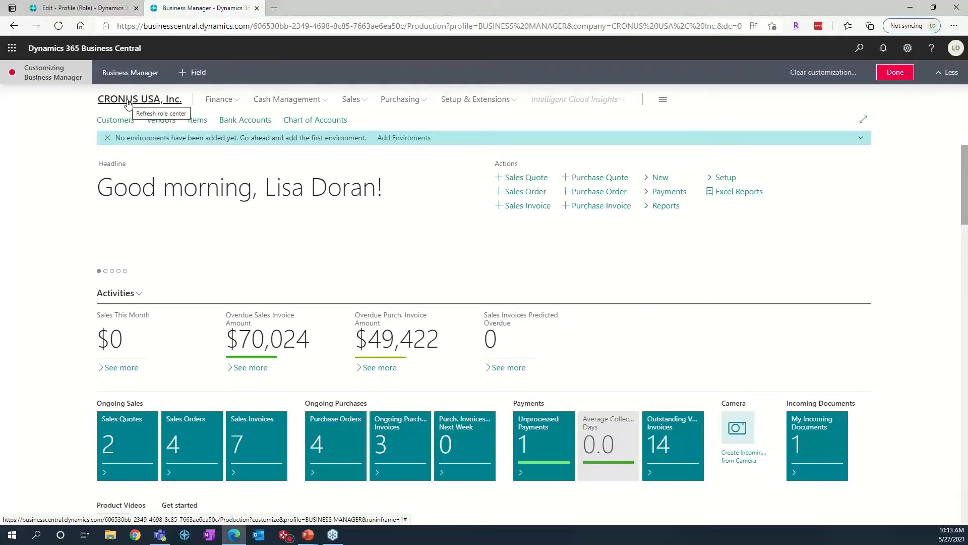
left_click(365, 101)
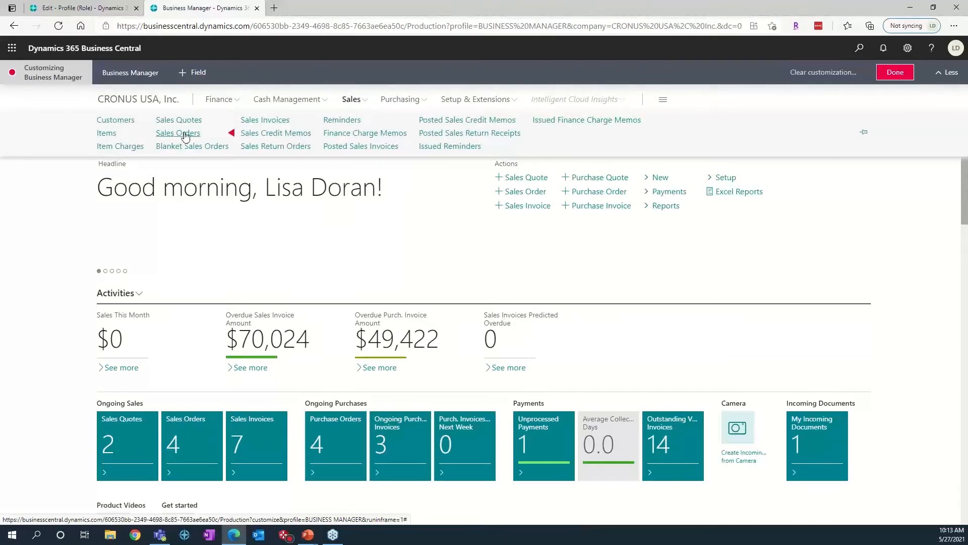
left_click_drag(206, 135, 426, 122)
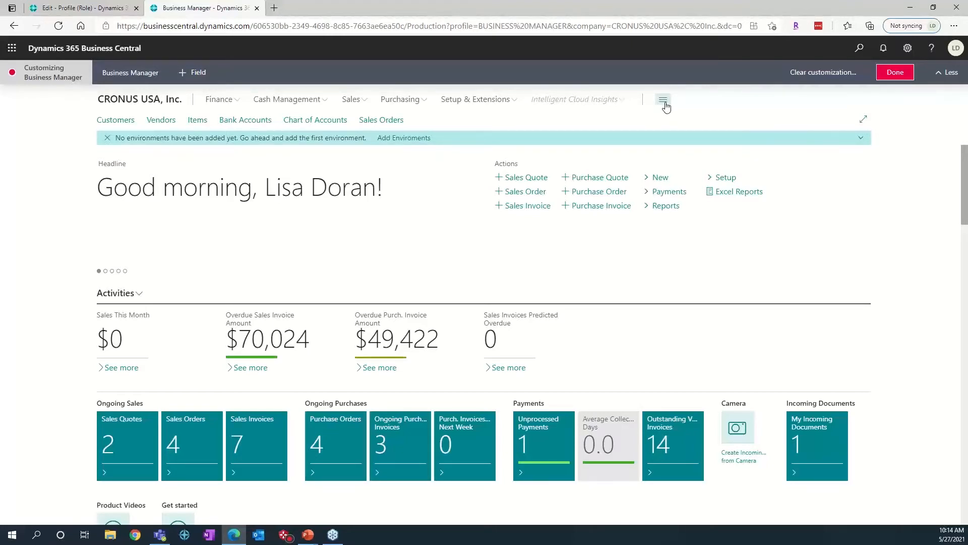
Open Item Journals under Warehouse Inventory in the full Role Explorer and bookmark it on the Role Center
left_click(663, 101)
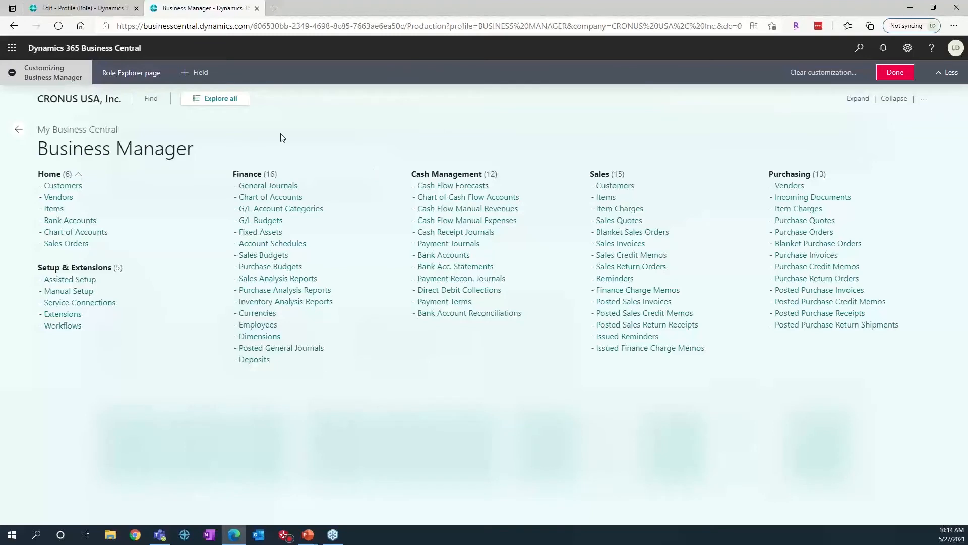
left_click(215, 102)
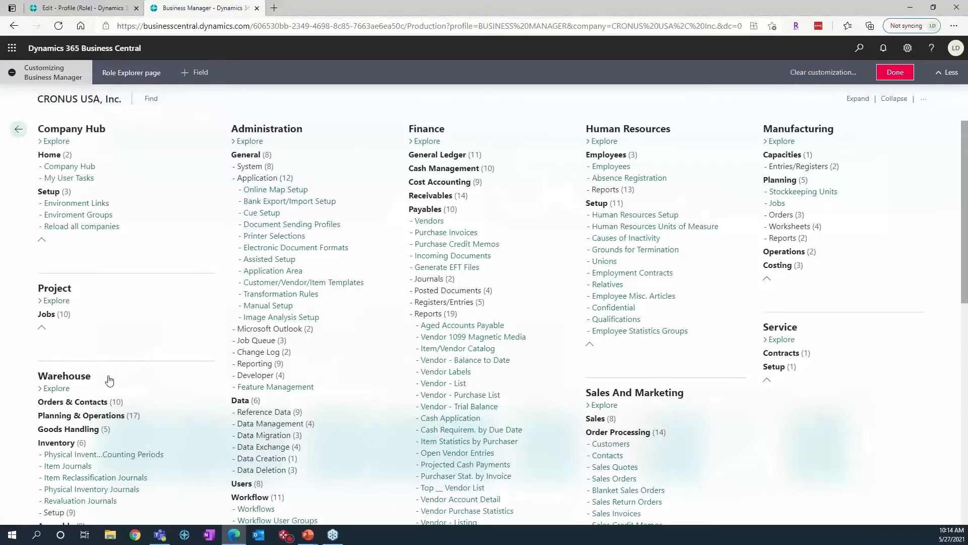
scroll(156, 378, "down", 1)
scroll(156, 378, "down", 1)
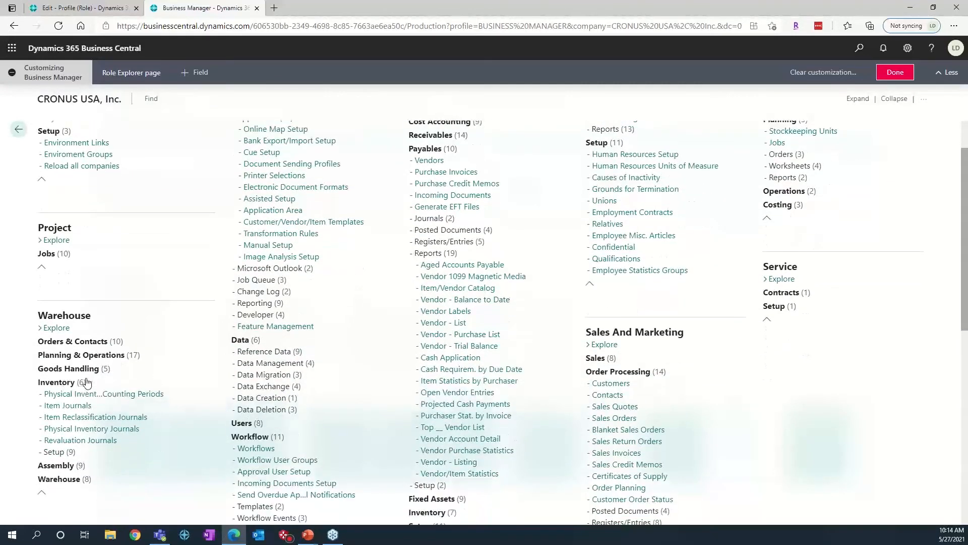
left_click(70, 407)
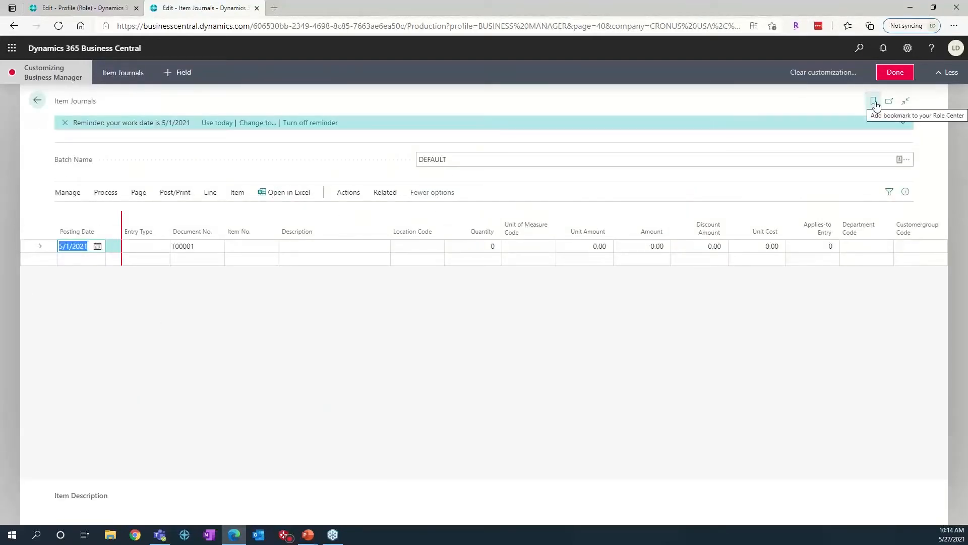
left_click(875, 103)
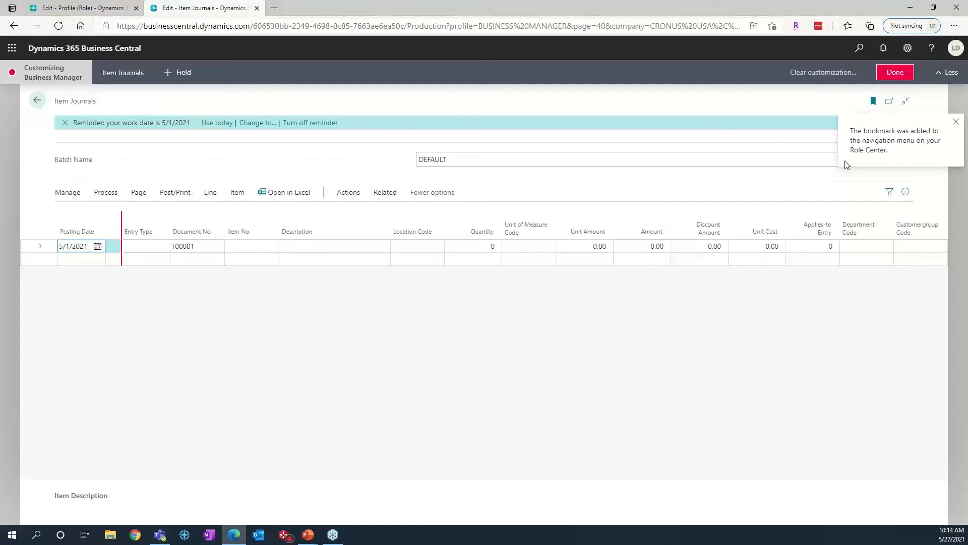
Finish customizing the Business Manager profile, close the customization page and return to the Profiles (Roles) list
left_click(894, 73)
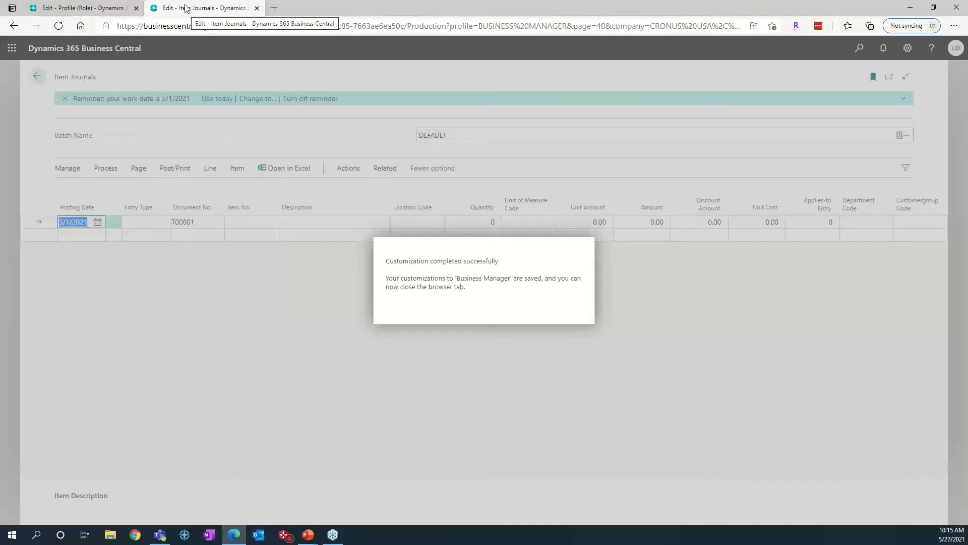
left_click(257, 9)
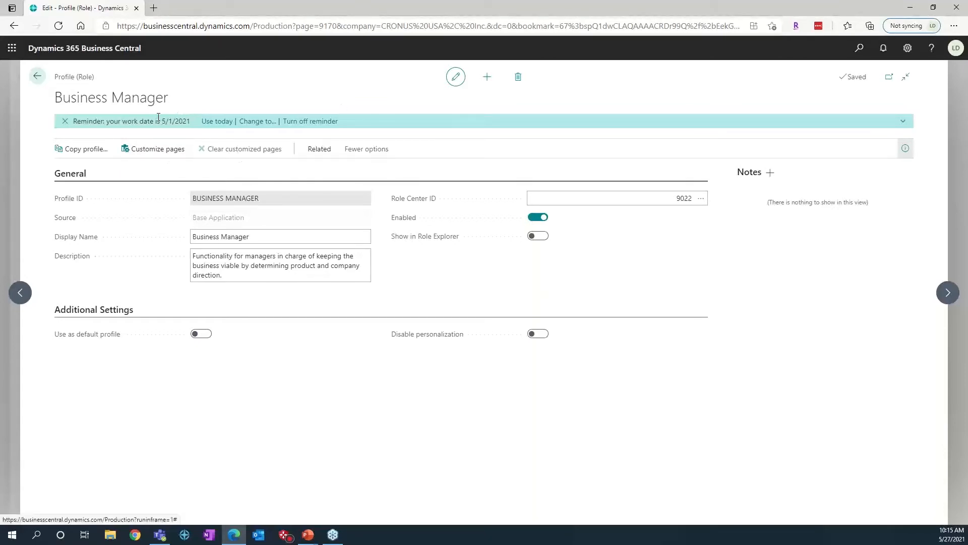
left_click(39, 77)
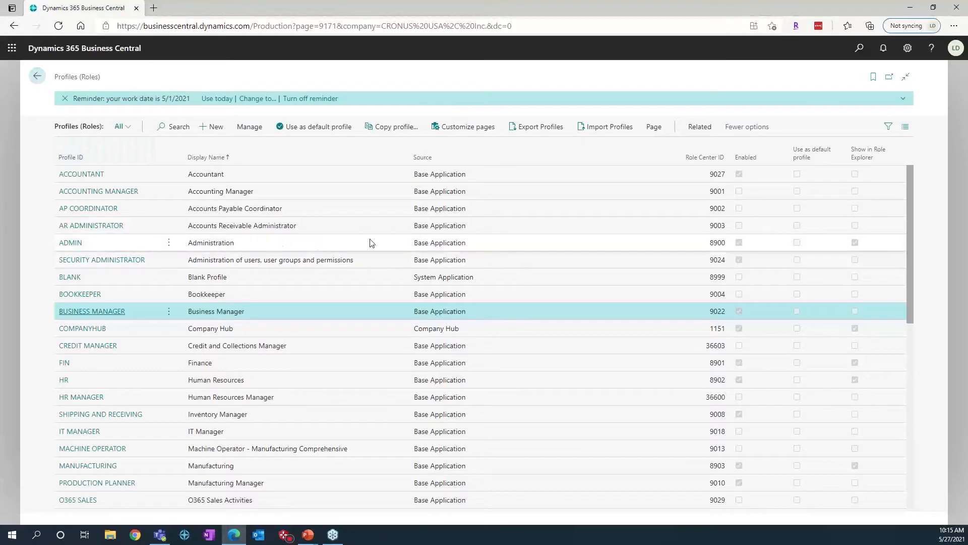
Open the customized pages of the Business Manager profile and run the Troubleshoot scan on them
left_click(704, 129)
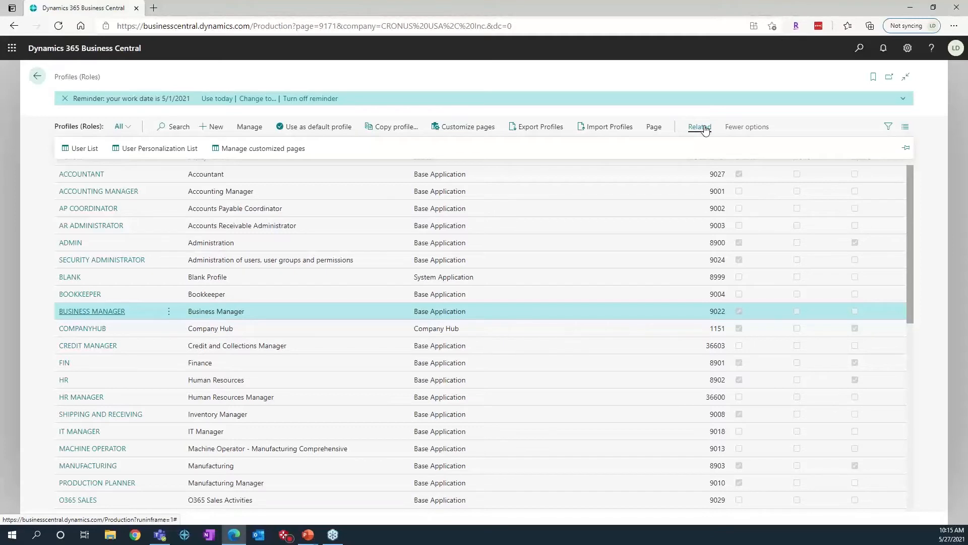
left_click(265, 151)
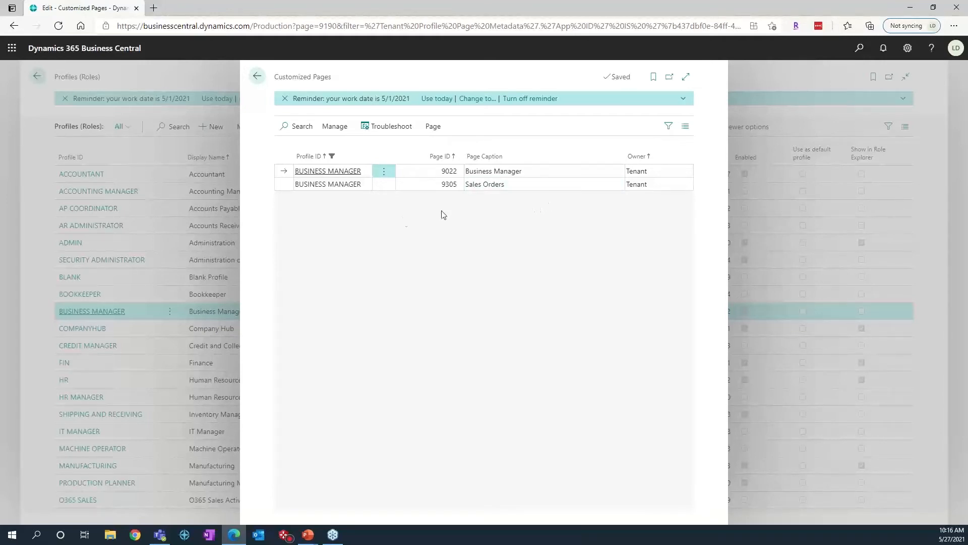
left_click(389, 128)
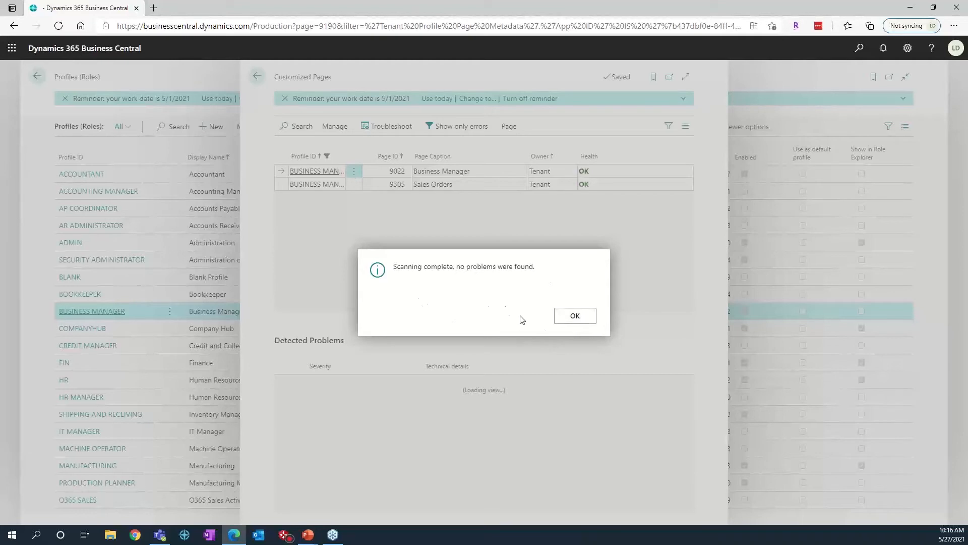
left_click(575, 316)
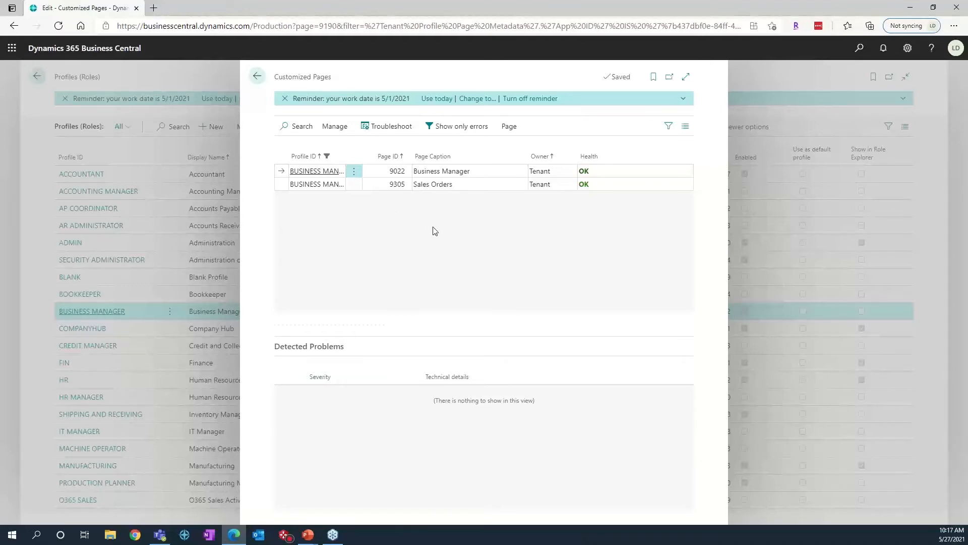
View the available row actions for the Business Manager customized page, leaving it as is, and go back to the profiles list
left_click(356, 175)
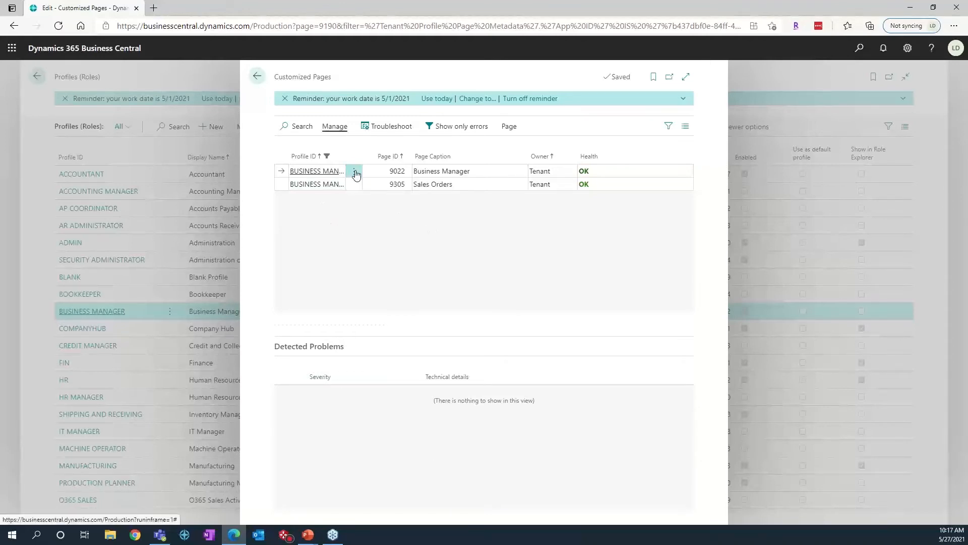
left_click(356, 174)
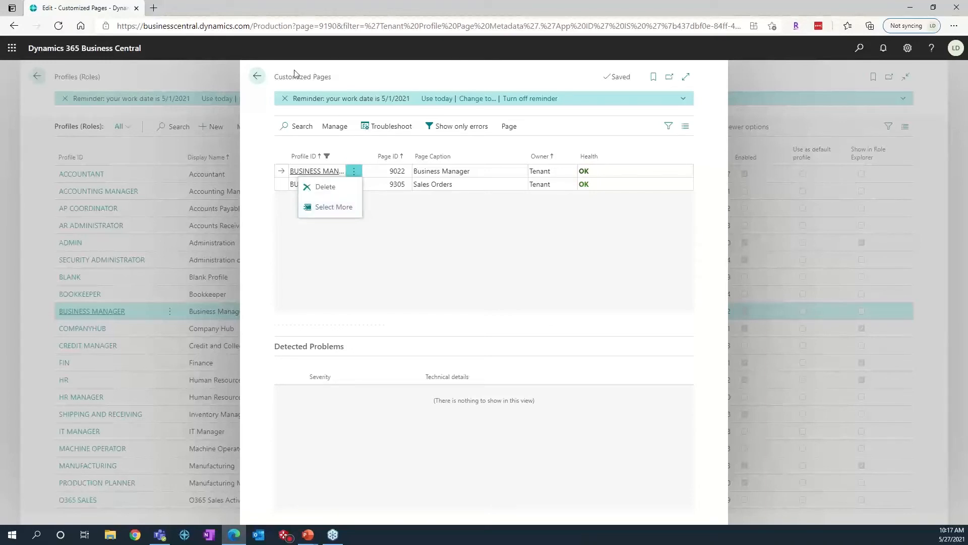
left_click(257, 76)
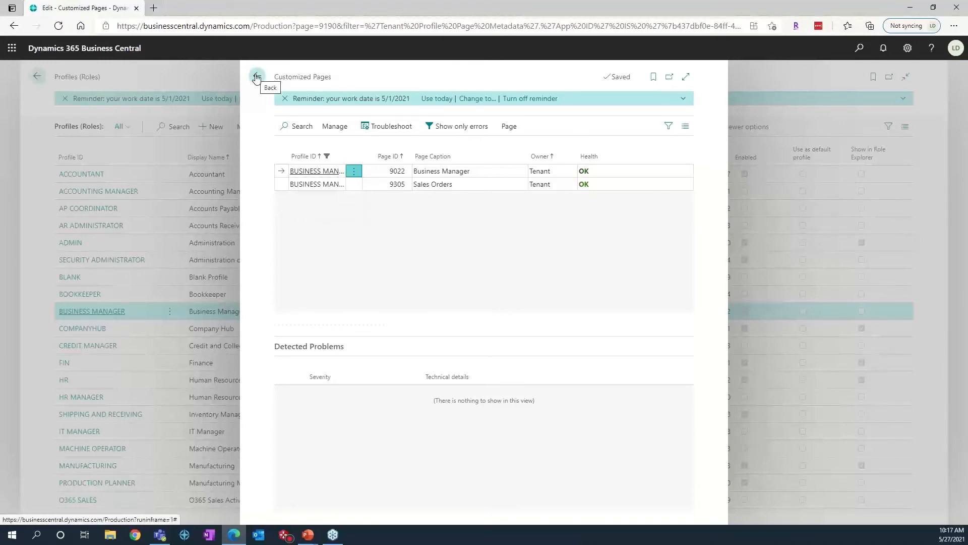
left_click(257, 77)
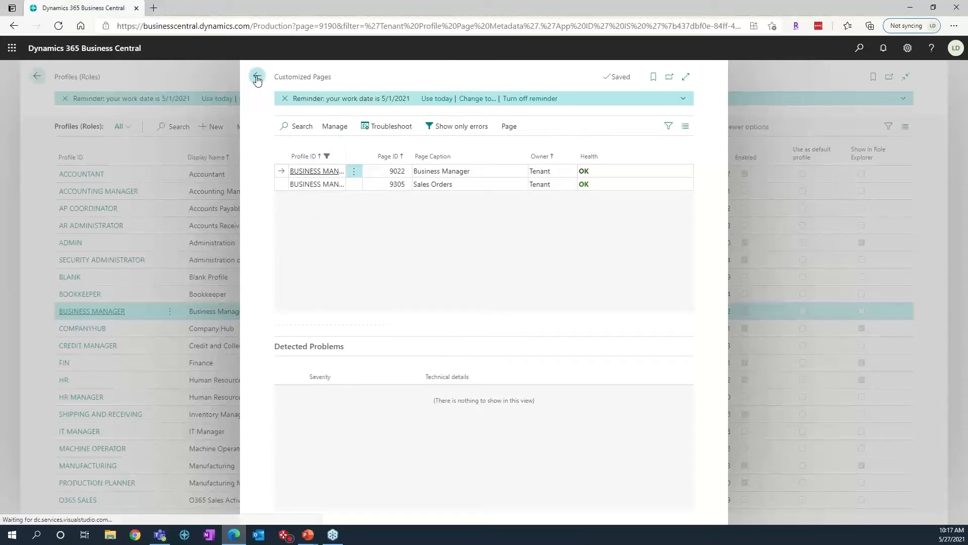
Open the Business Manager profile card to review its settings, and go back to the profiles list
left_click(107, 312)
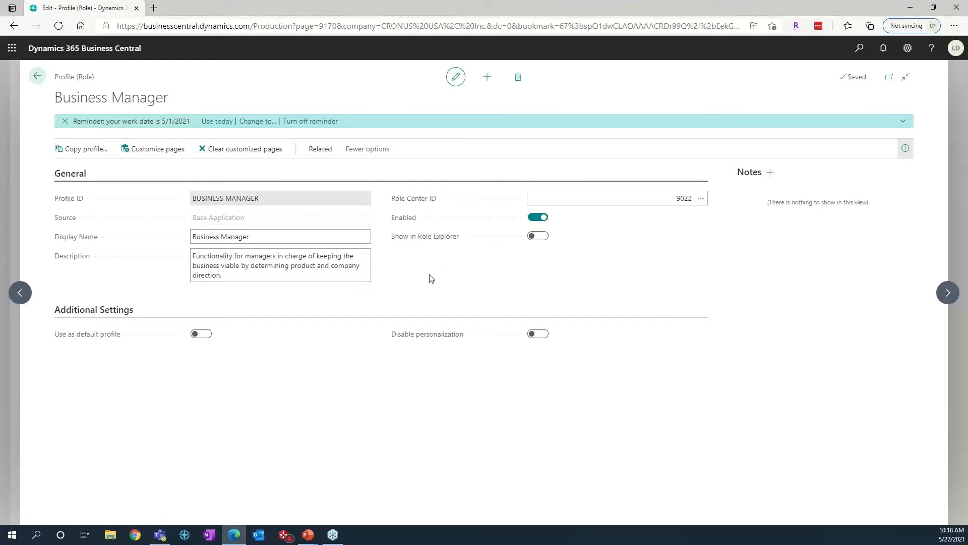
mouse_move(418, 336)
left_click(37, 77)
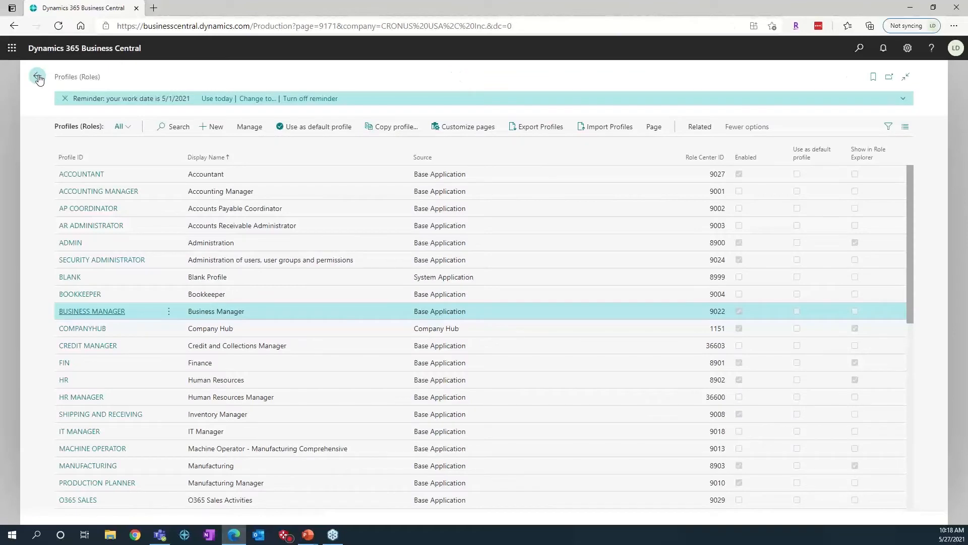
Return to the Role Center, reload it and start personalizing it with the Finance links expanded
left_click(38, 79)
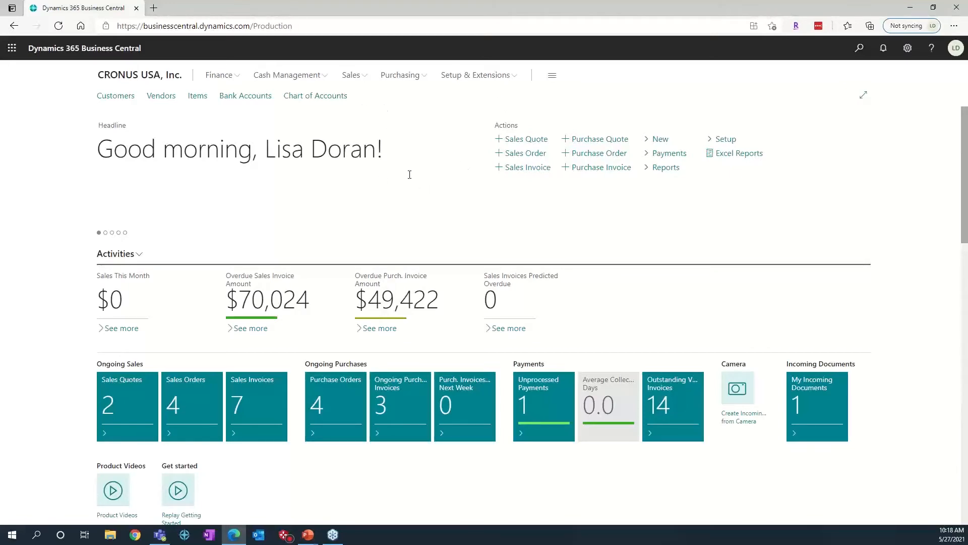
left_click(58, 27)
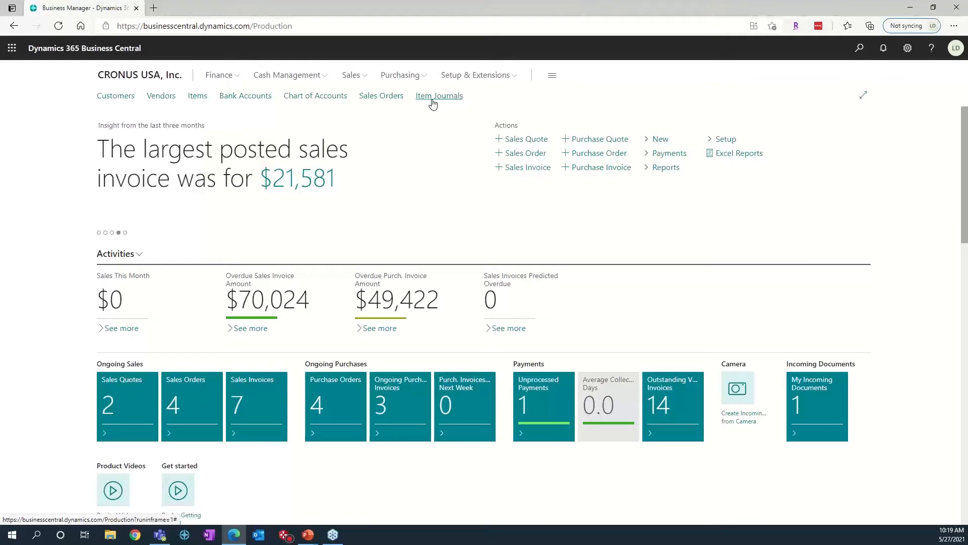
left_click(908, 49)
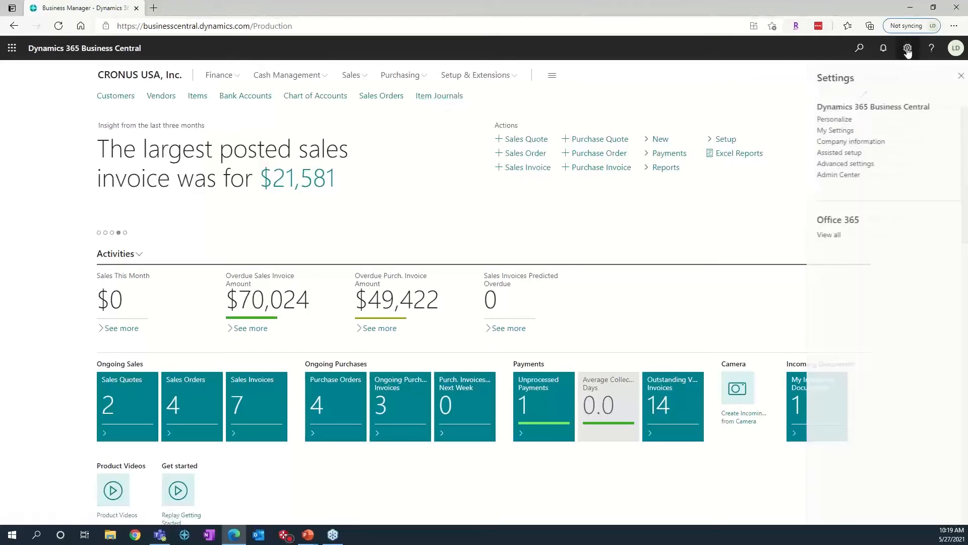
left_click(837, 122)
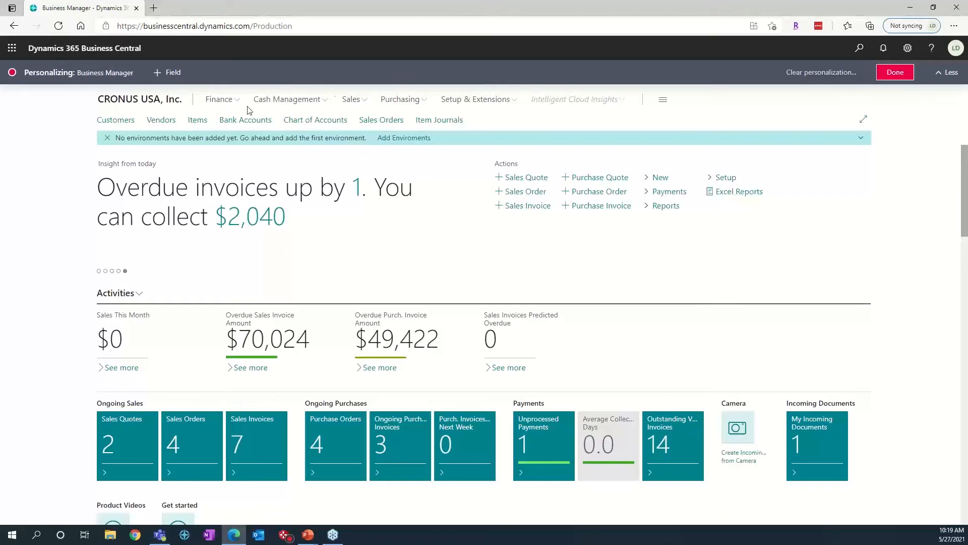
left_click(220, 99)
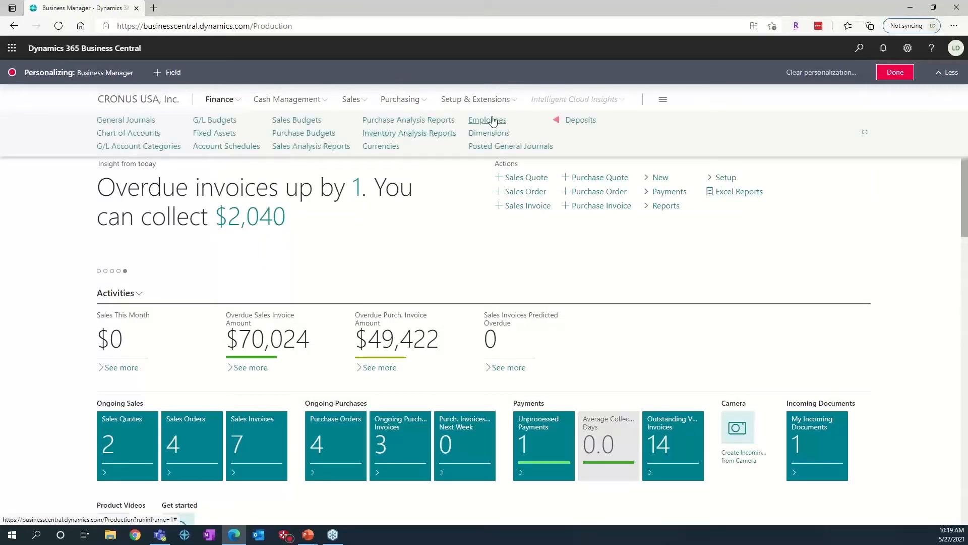
Try to move the Deposits link out of the Finance group while personalizing the Role Center
left_click_drag(601, 121, 502, 244)
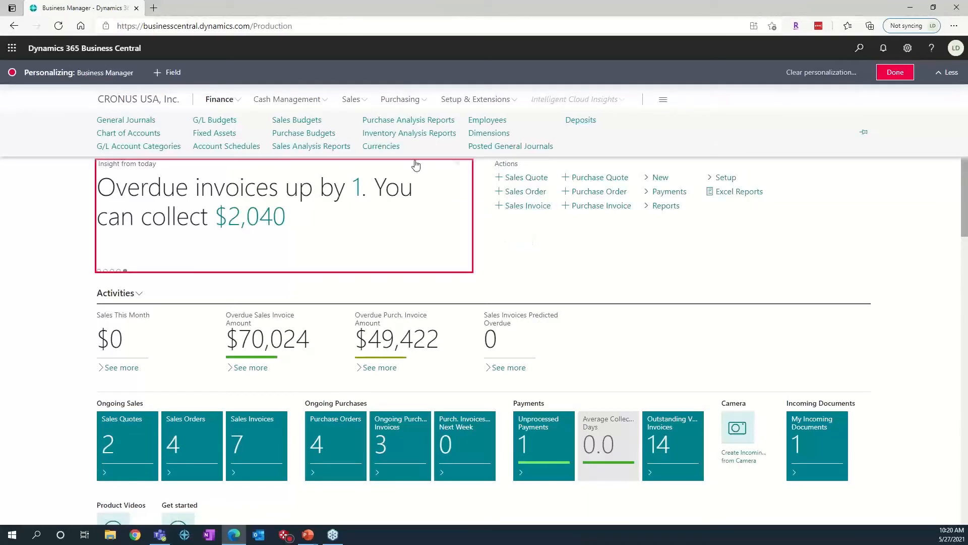
mouse_move(585, 124)
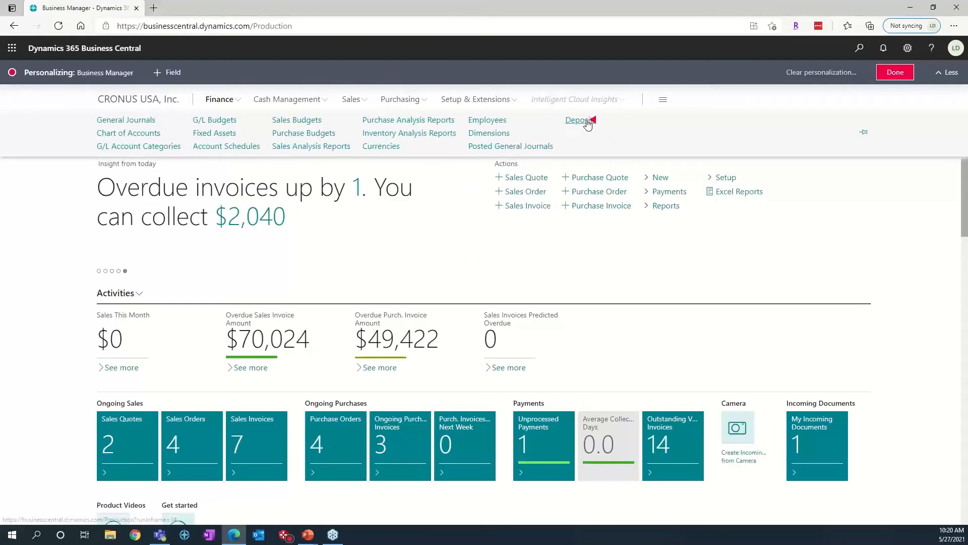
left_click_drag(567, 125, 467, 227)
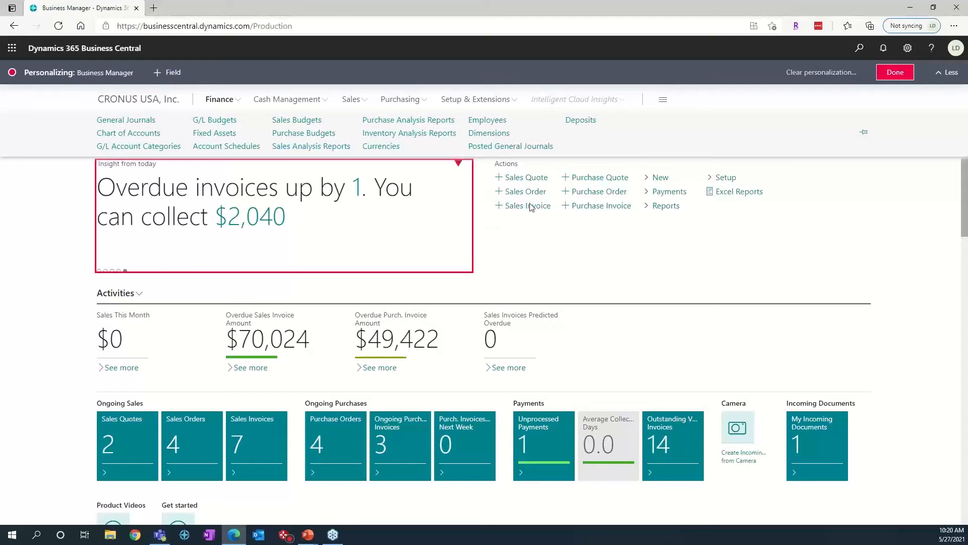
Open Deposits from the Finance group, bookmark it on the Role Center and go back there
left_click(584, 125)
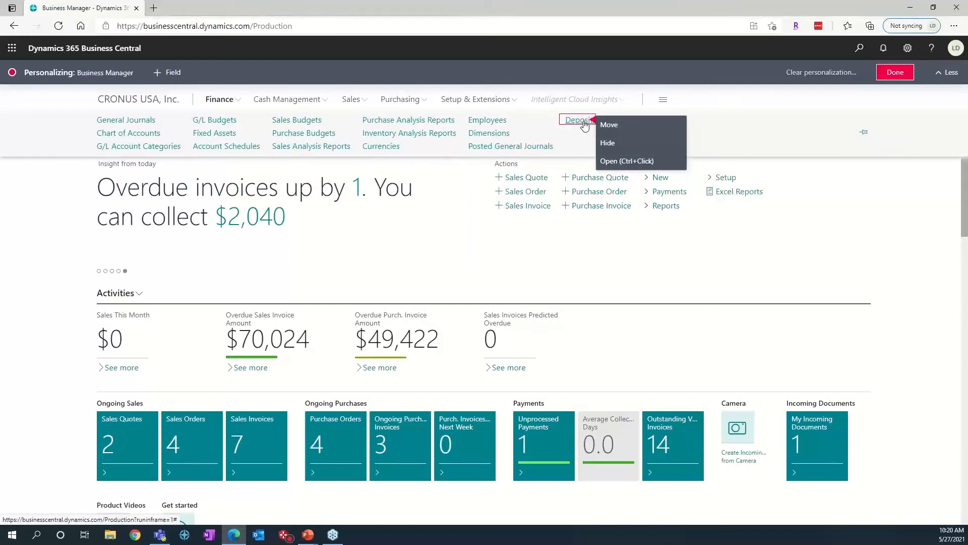
left_click(614, 160)
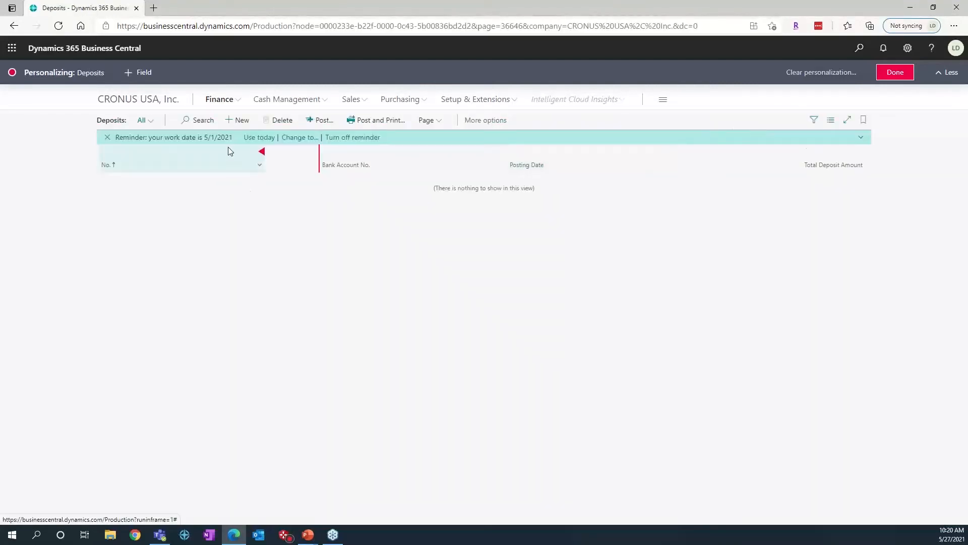
left_click(863, 121)
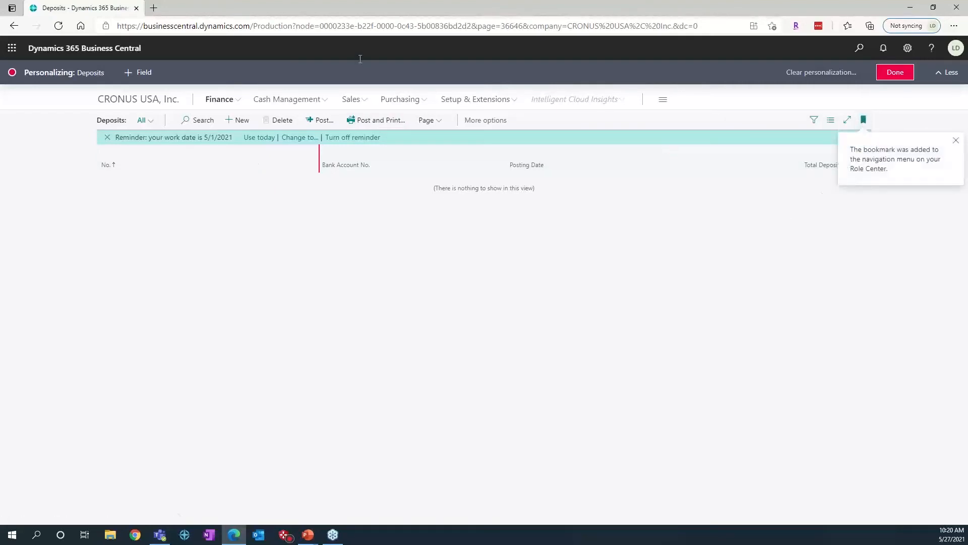
left_click(126, 101)
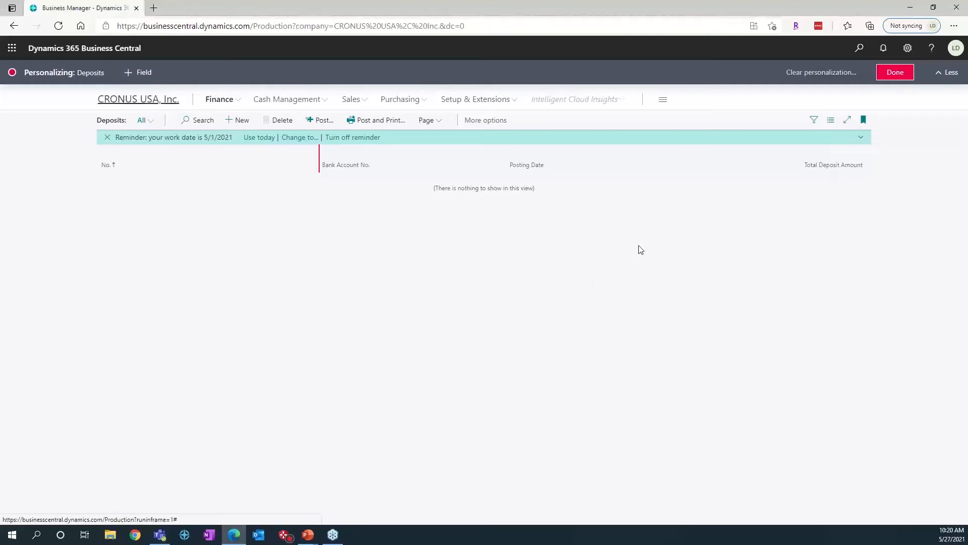
Bookmark Payment Journals from the GENERAL batch under Cash Management, return to the Role Center and finish personalizing
left_click(327, 101)
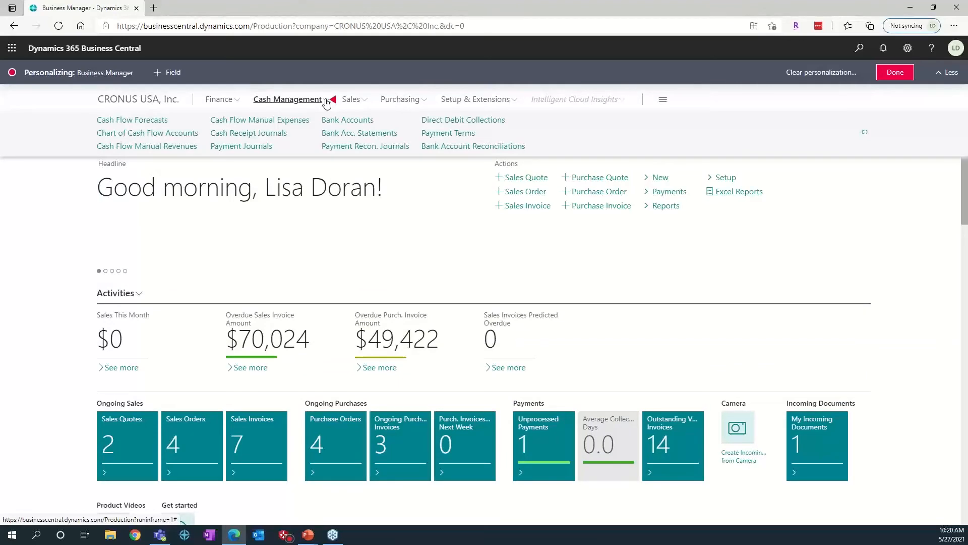
left_click(256, 147)
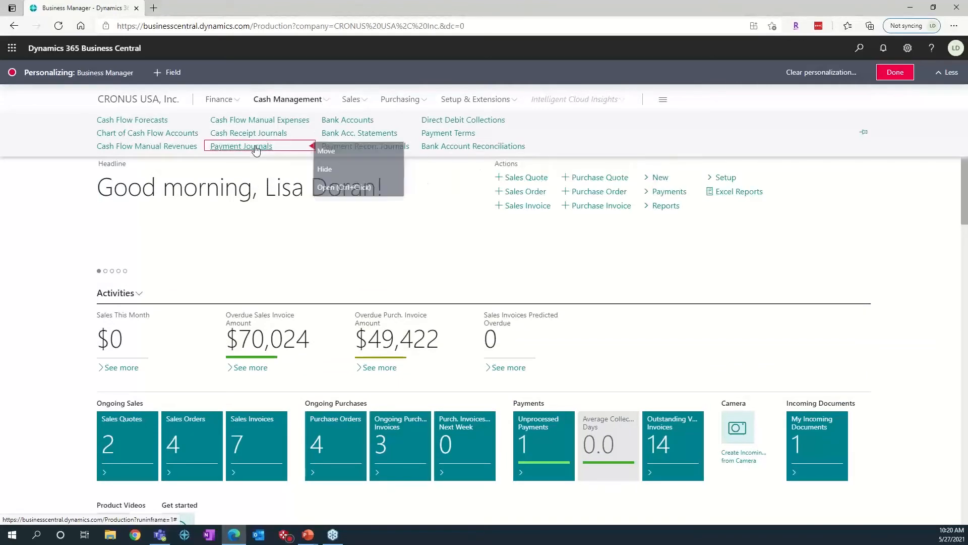
left_click(346, 187)
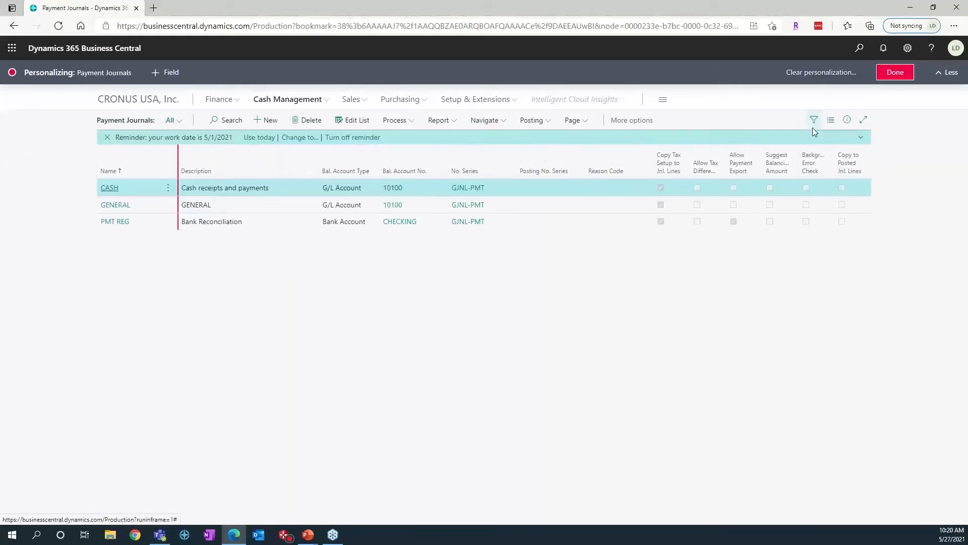
left_click(111, 209)
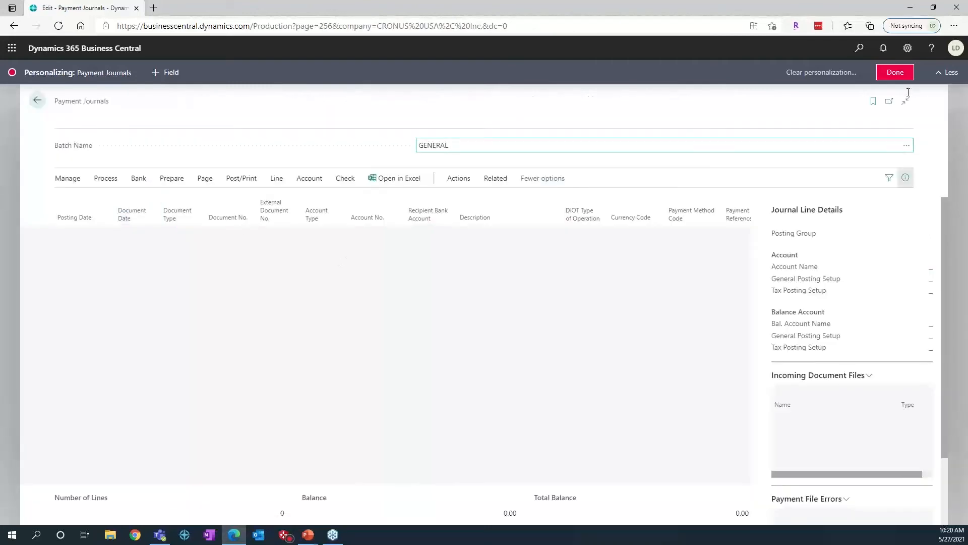
left_click(875, 105)
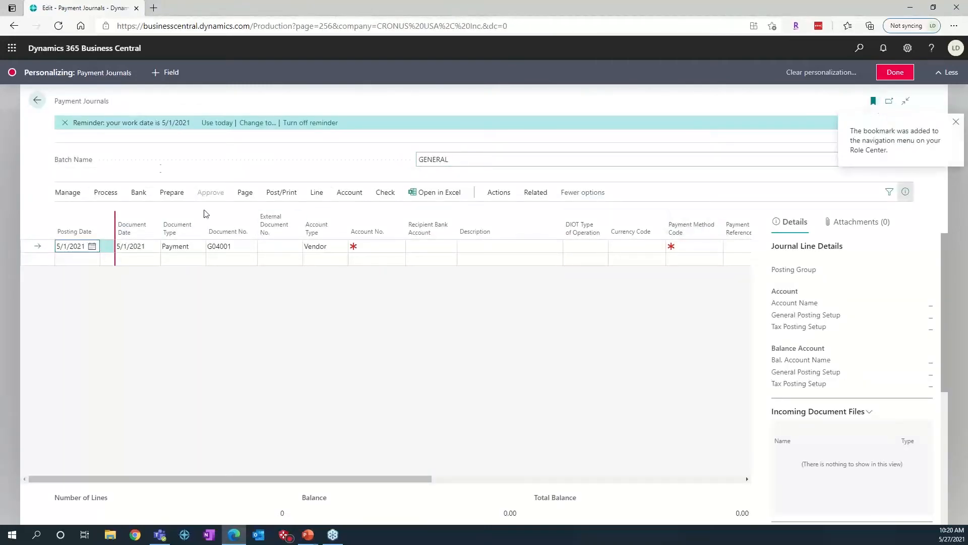
left_click(37, 101)
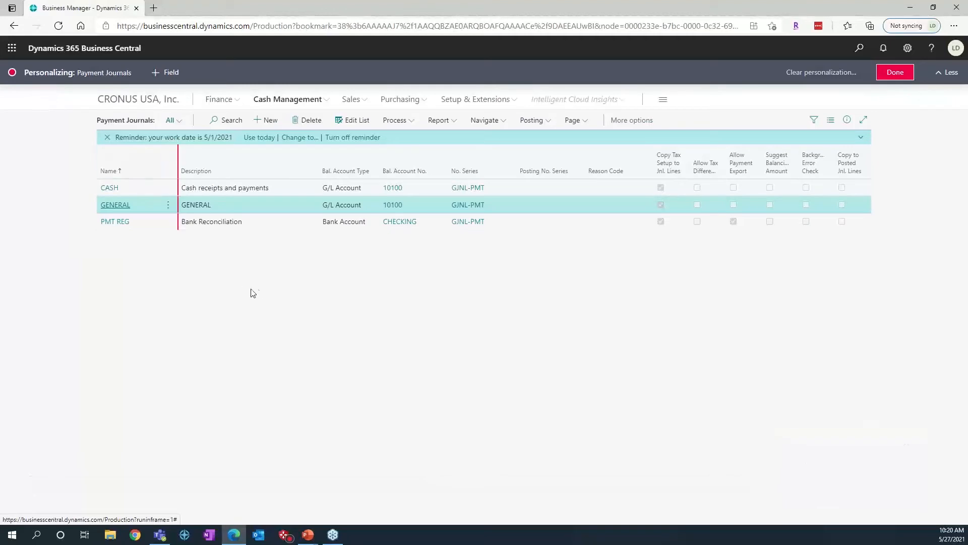
left_click(155, 103)
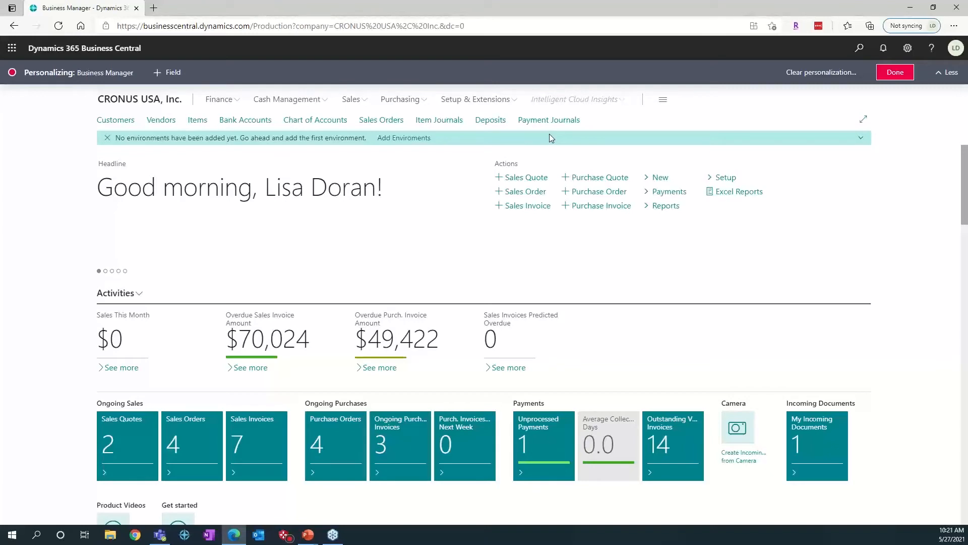
left_click(895, 73)
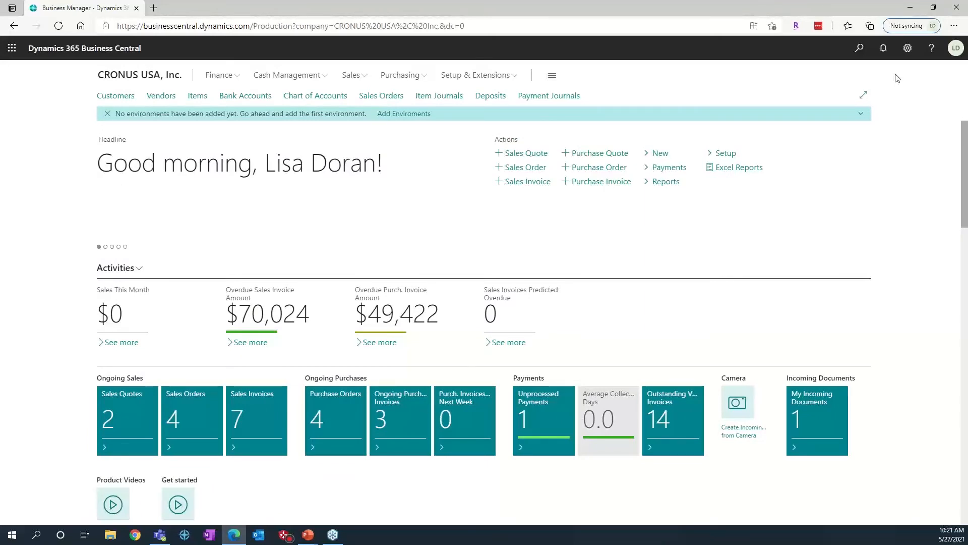
Search for the Profiles (Roles) list, select the Business Manager profile and open its related User Personalization List
left_click(863, 53)
type("prof")
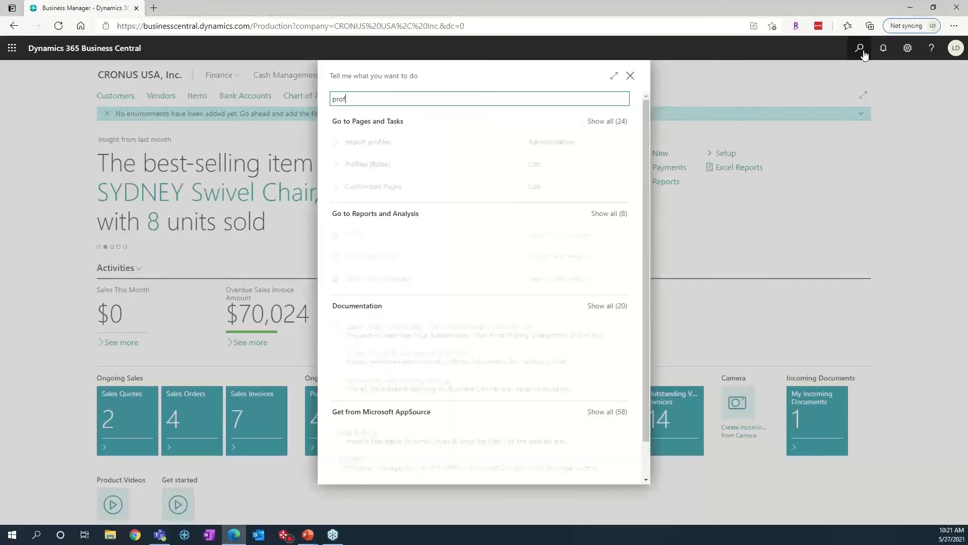
left_click(351, 168)
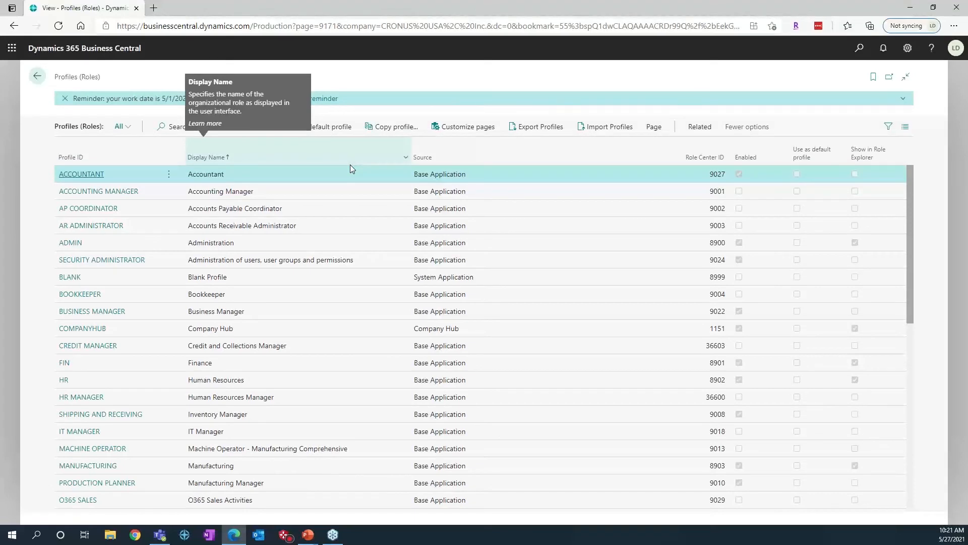
left_click(255, 311)
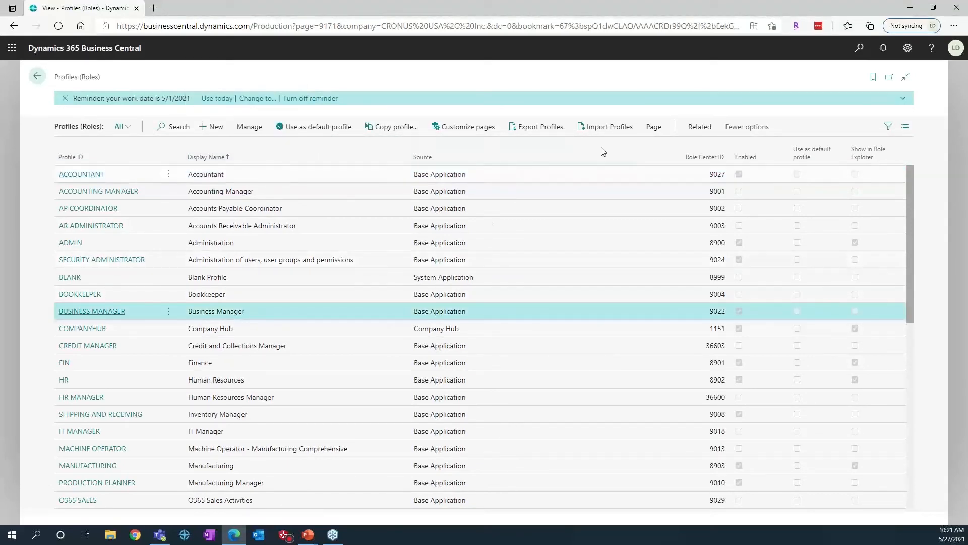
left_click(706, 128)
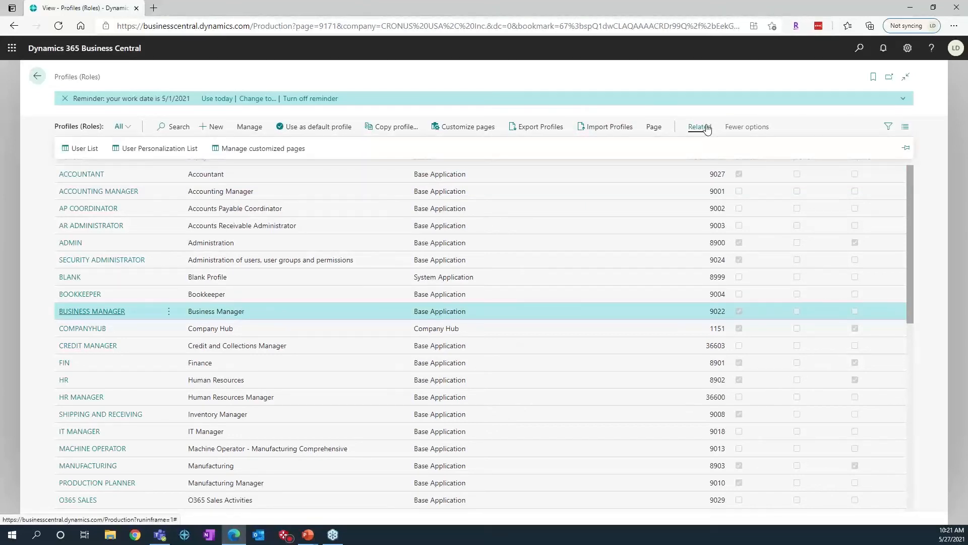
left_click(141, 150)
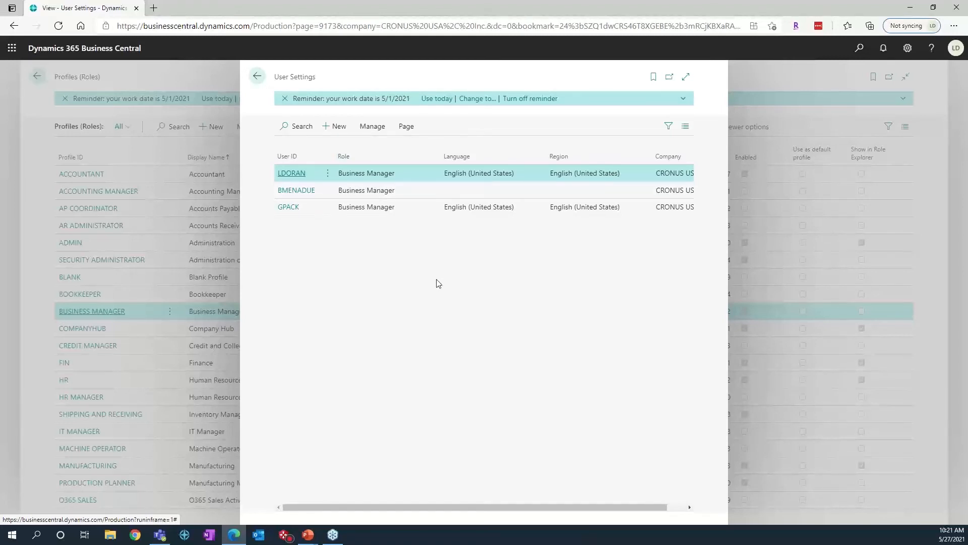
Open the personalized pages from the first listed user's settings card and run the Troubleshoot scan on them
left_click(375, 127)
left_click(296, 147)
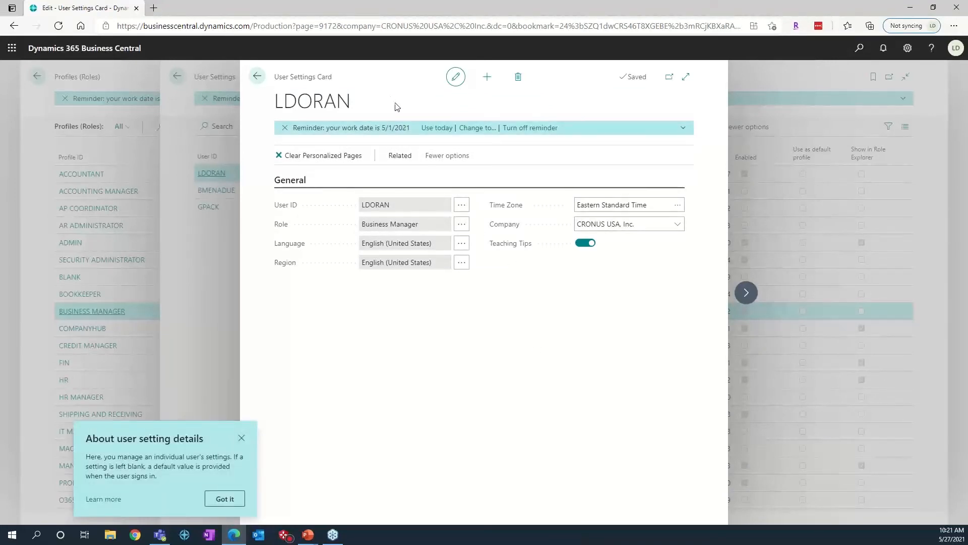
left_click(395, 160)
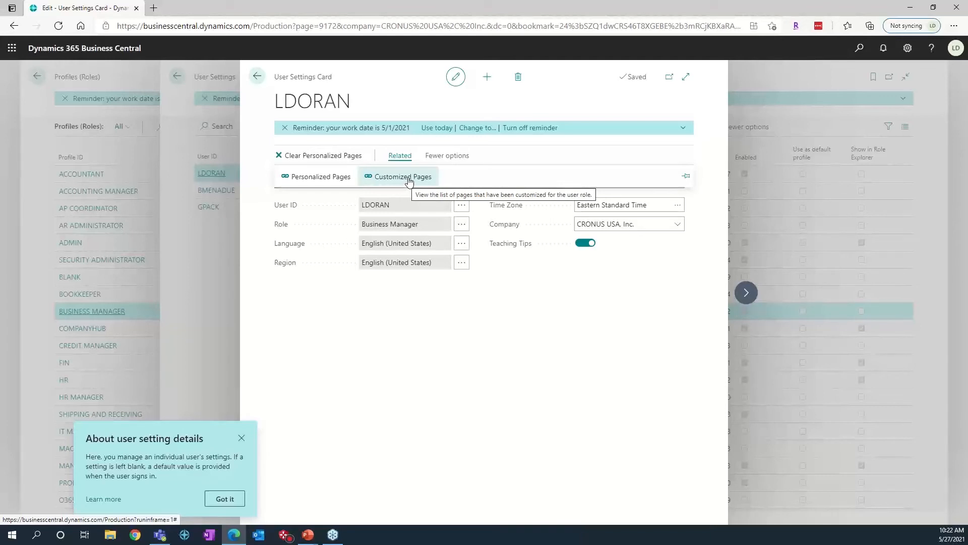
left_click(305, 182)
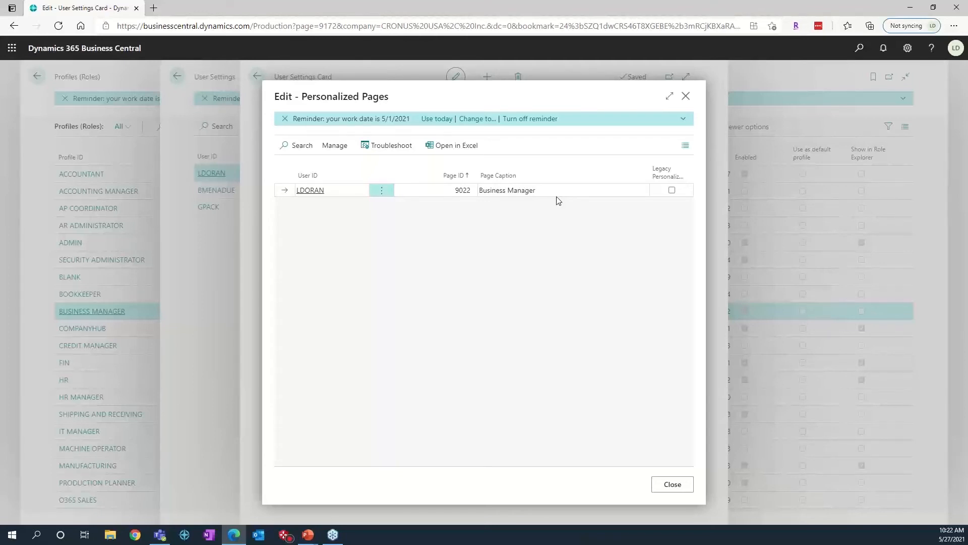
left_click(393, 150)
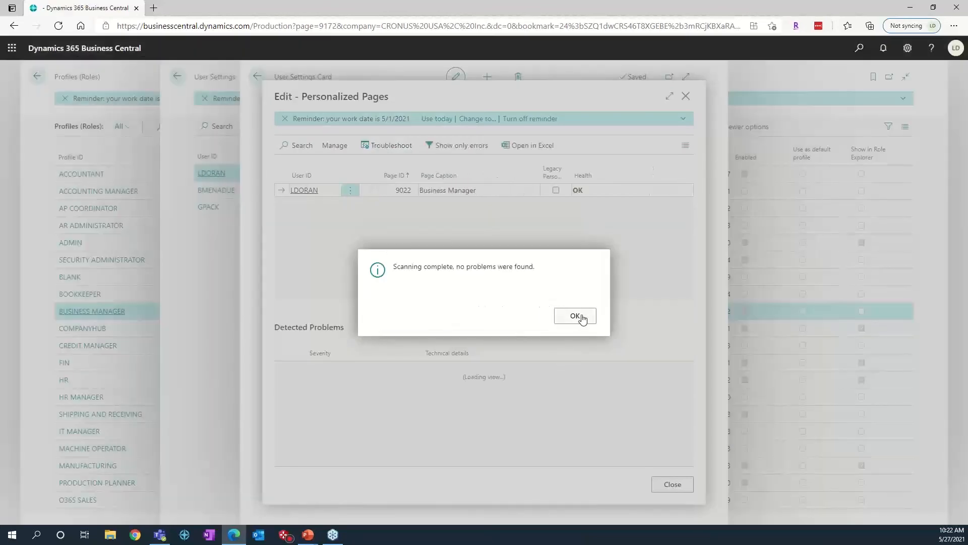
left_click(583, 320)
Choose to delete the Business Manager row from the user's personalized pages, and return to the profiles list
left_click(352, 191)
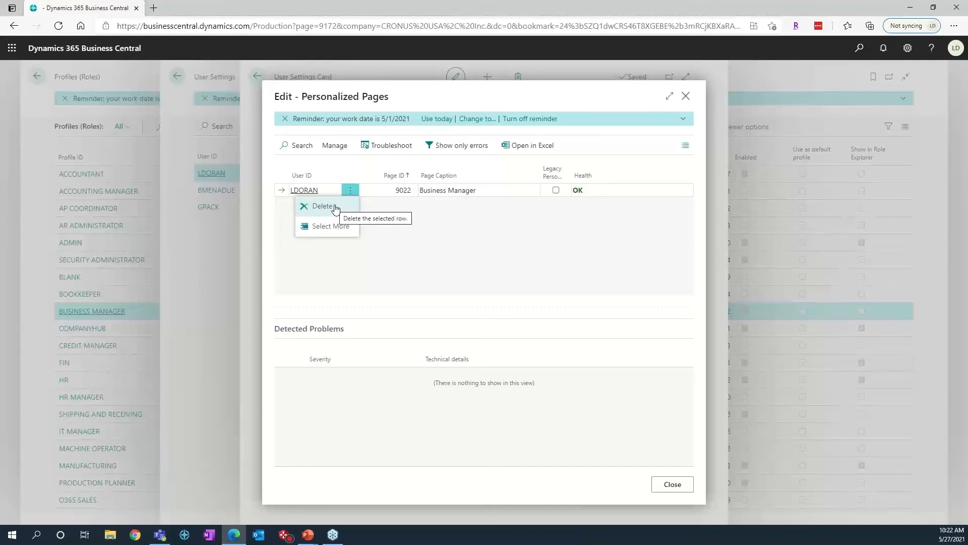
left_click(335, 207)
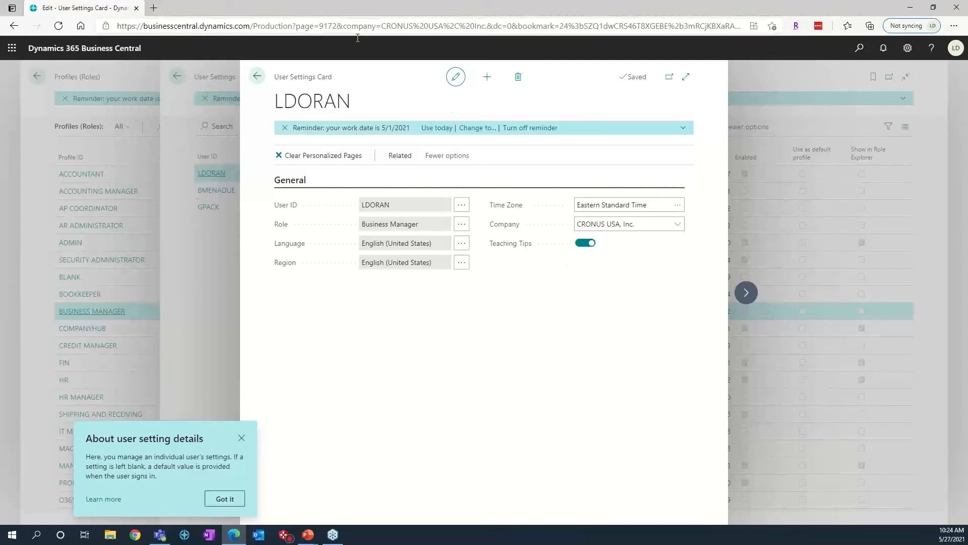
left_click(258, 77)
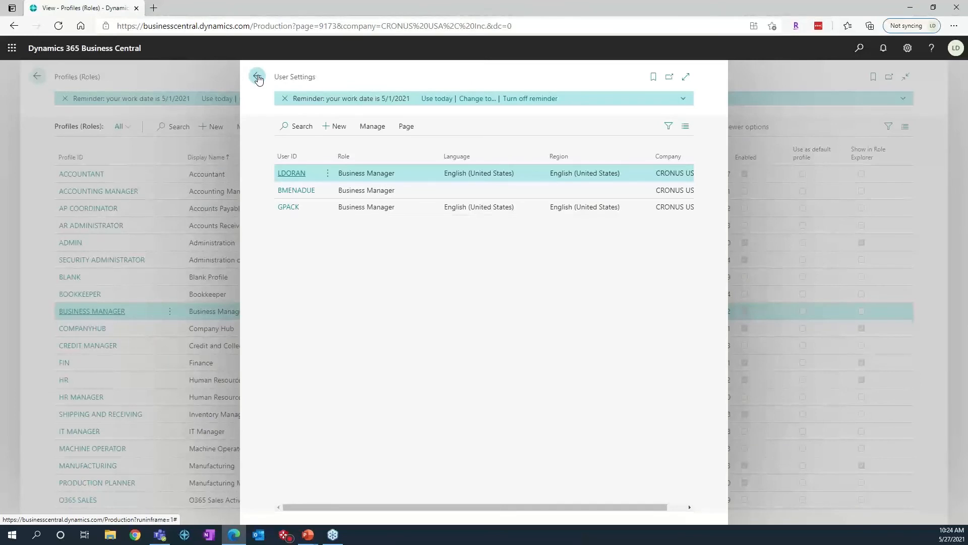
left_click(257, 78)
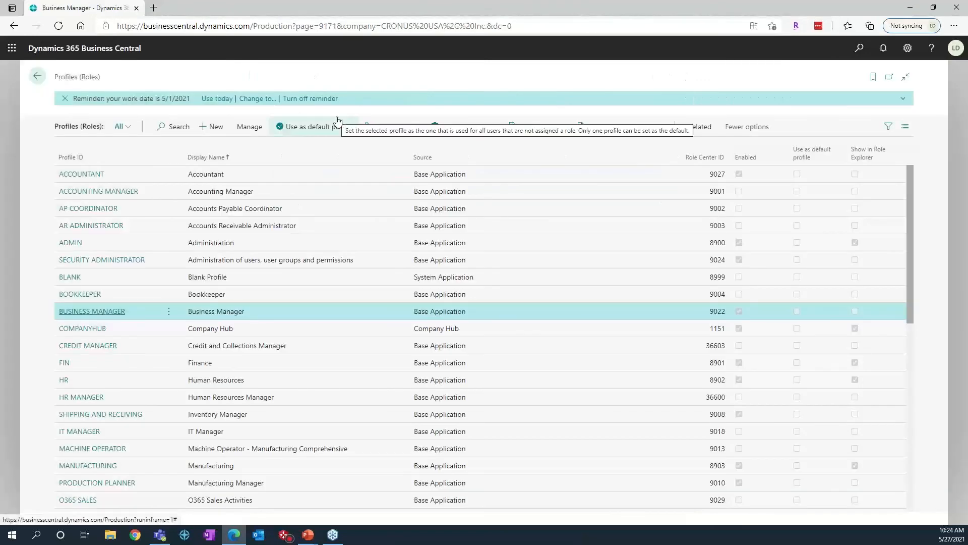